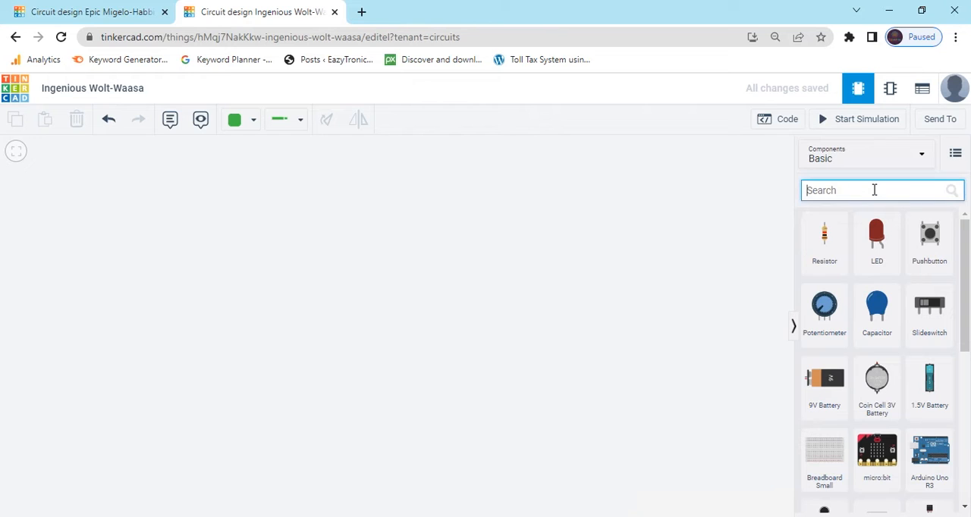
Step: Find the Arduino Uno R3 by searching for "arduino uno" and place one on the empty workplane
type("ardu")
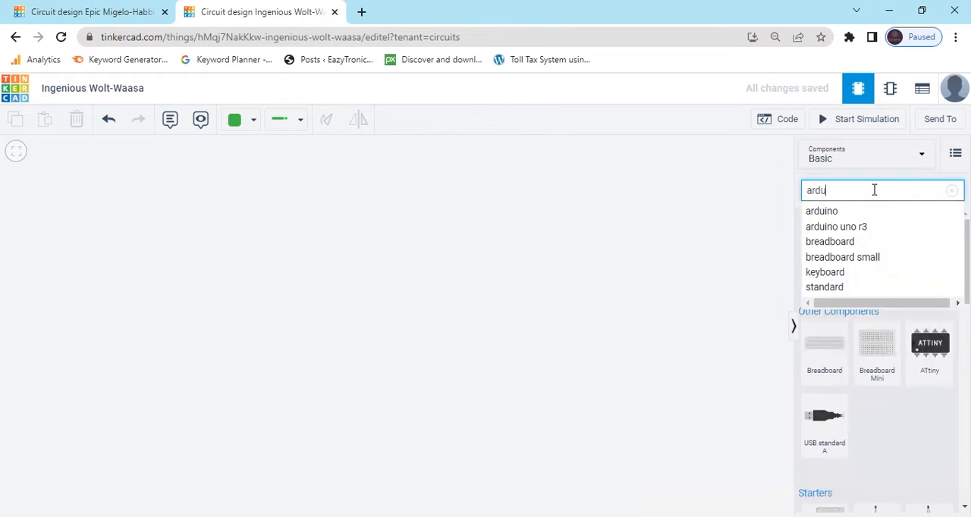
type("ino uno")
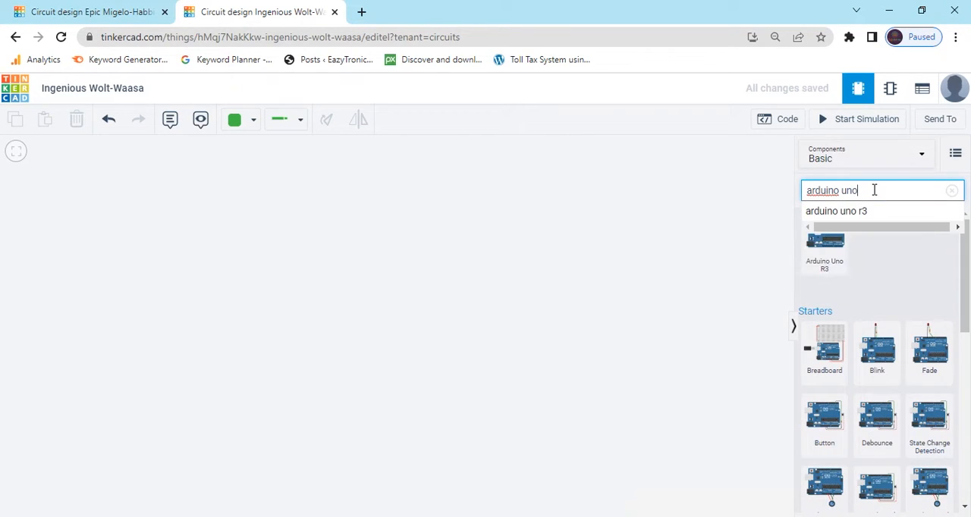
left_click(824, 244)
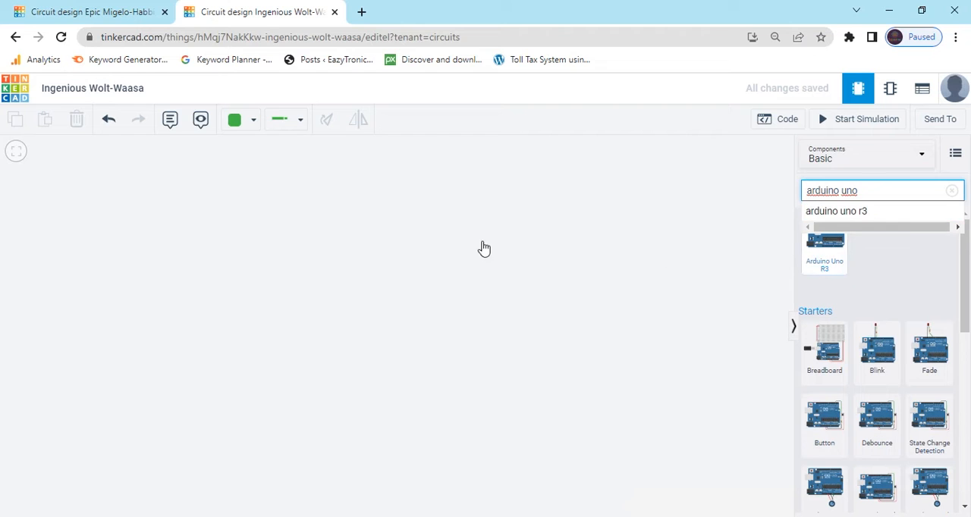
left_click(274, 305)
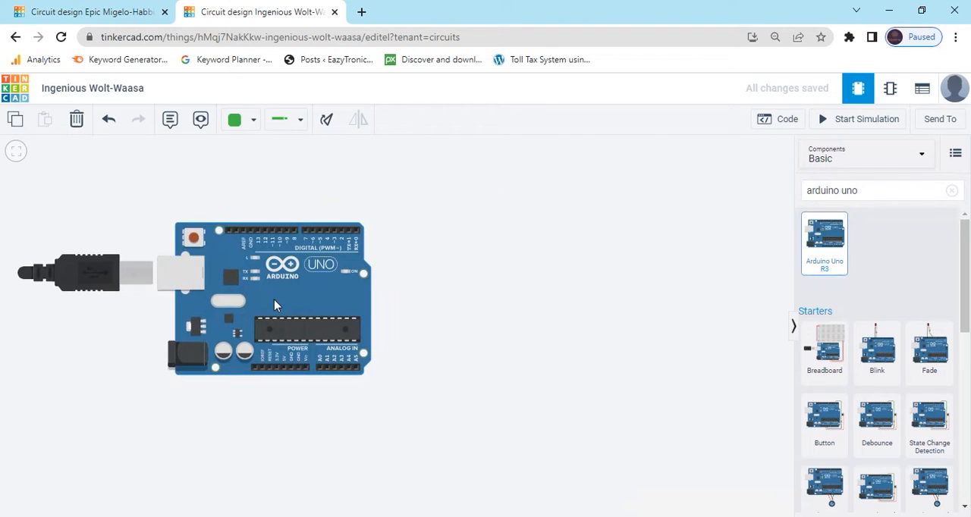
Step: Search for "npn", place an NPN transistor above the Arduino, and shift the Arduino down
left_click(951, 191)
type("npn")
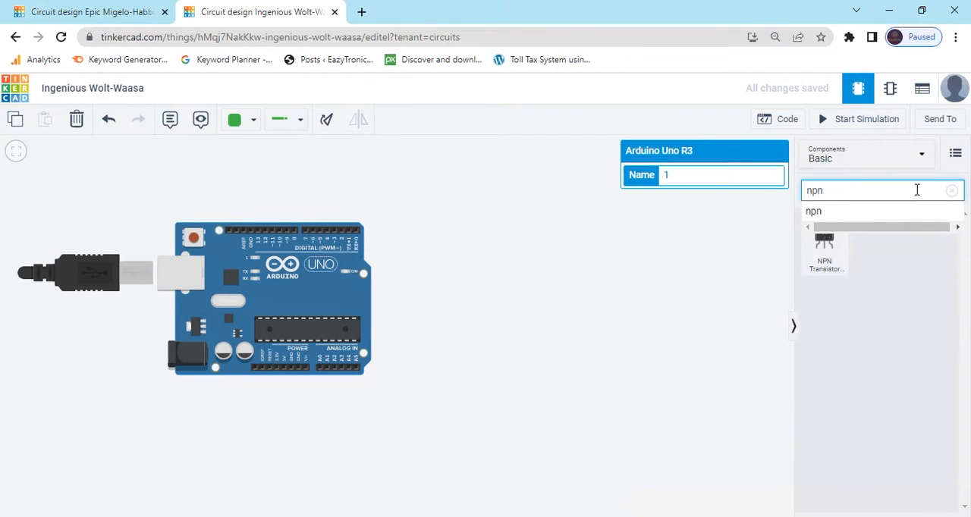
left_click_drag(823, 252, 309, 185)
left_click_drag(298, 298, 294, 337)
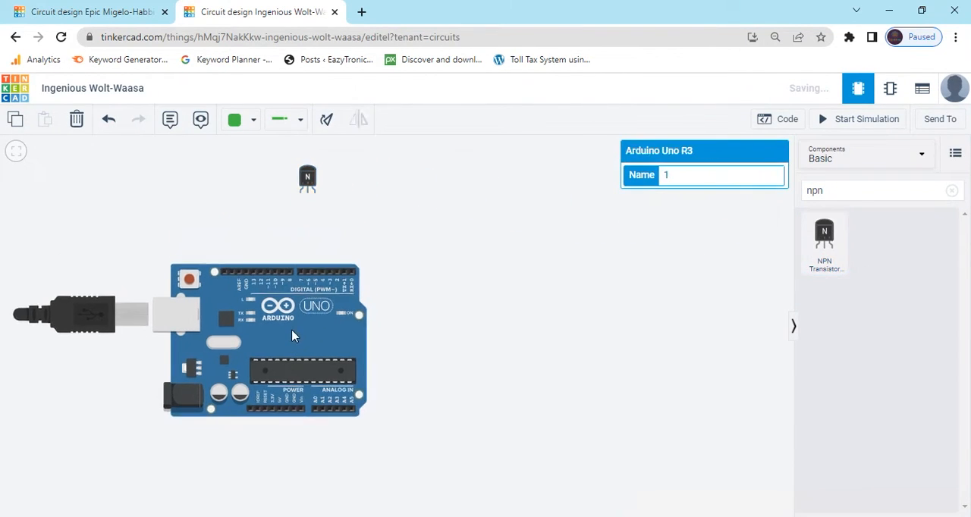
Step: Search for "bread", place two mini breadboards on either side of the transistor, and shift the Arduino further down
left_click(951, 190)
left_click(909, 192)
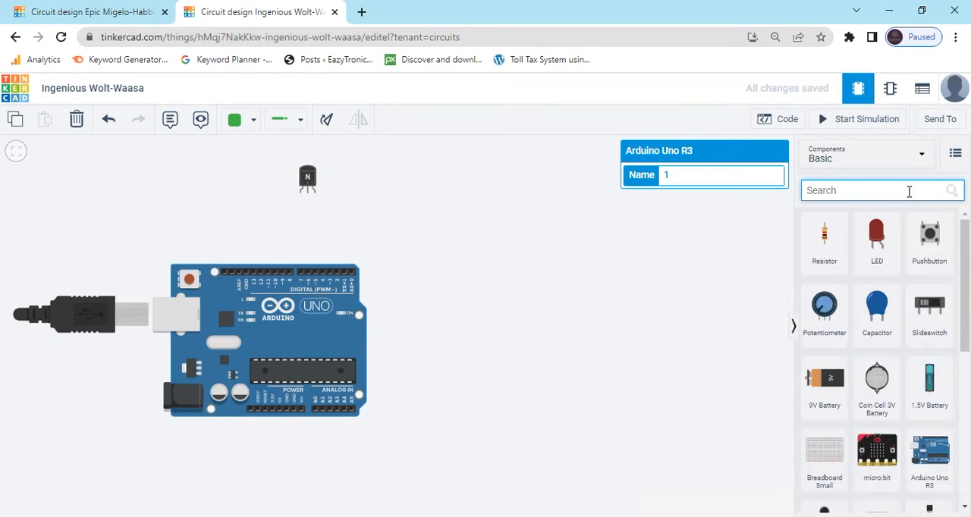
type("bread")
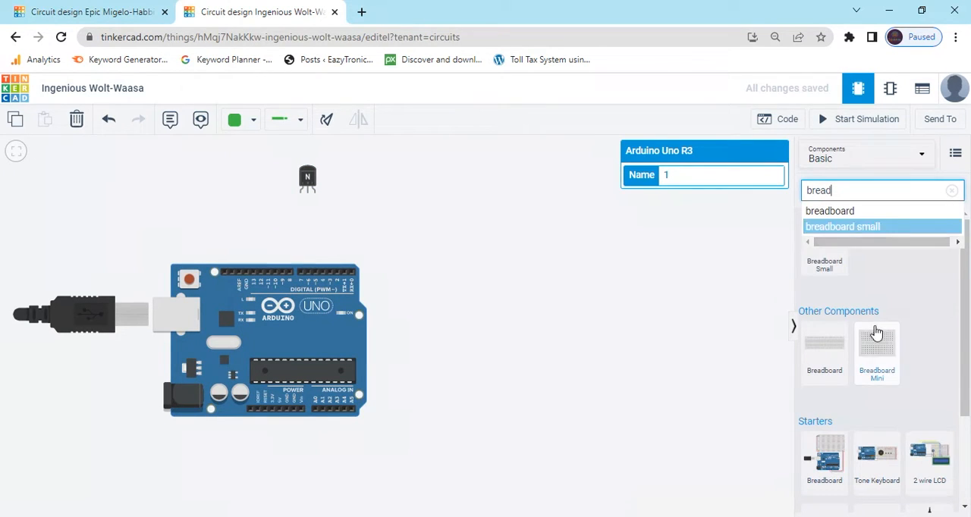
left_click_drag(876, 345, 193, 195)
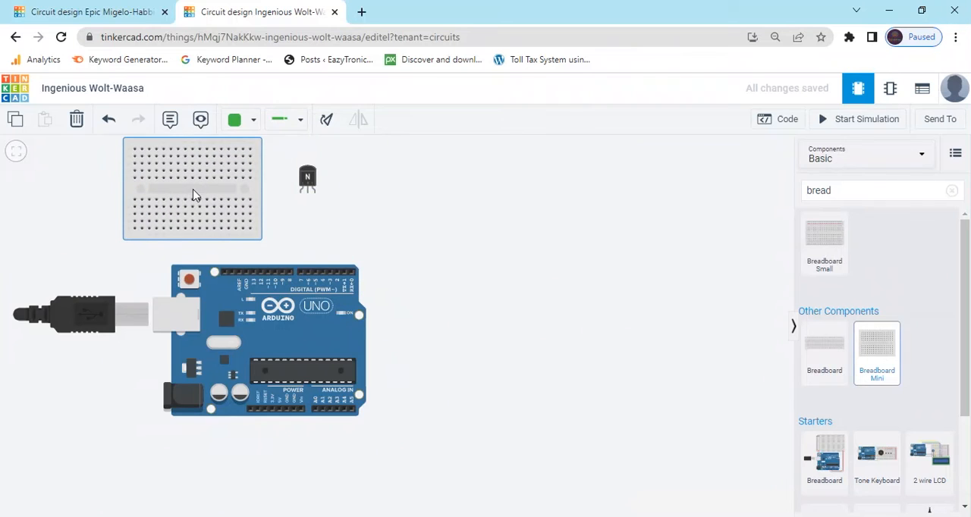
left_click_drag(877, 345, 496, 206)
left_click_drag(320, 308, 318, 342)
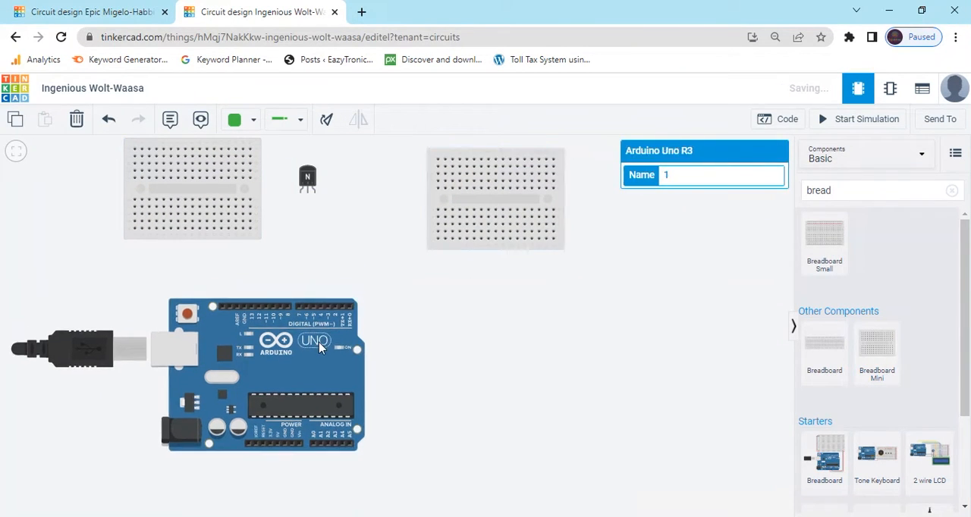
Step: Add two LEDs beside the right breadboard and two resistors below them
left_click(952, 191)
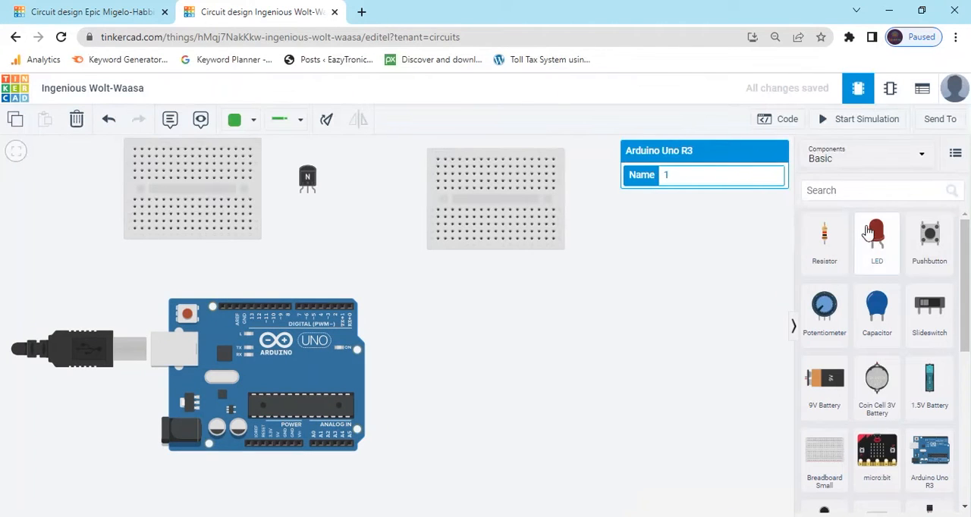
left_click_drag(876, 235, 605, 250)
left_click_drag(877, 239, 692, 256)
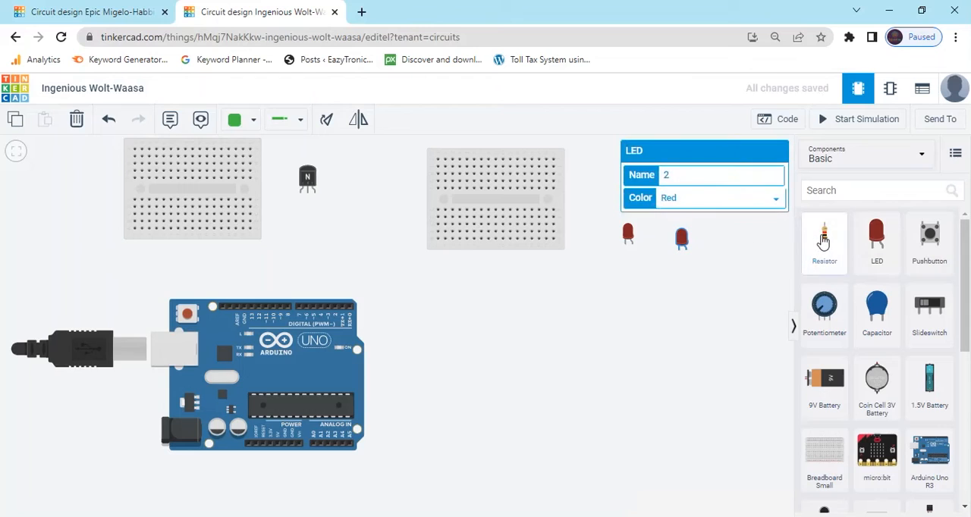
left_click_drag(824, 235, 616, 299)
left_click_drag(827, 240, 678, 301)
Step: Search for "vibration" and place a vibration motor below the resistors
left_click(865, 190)
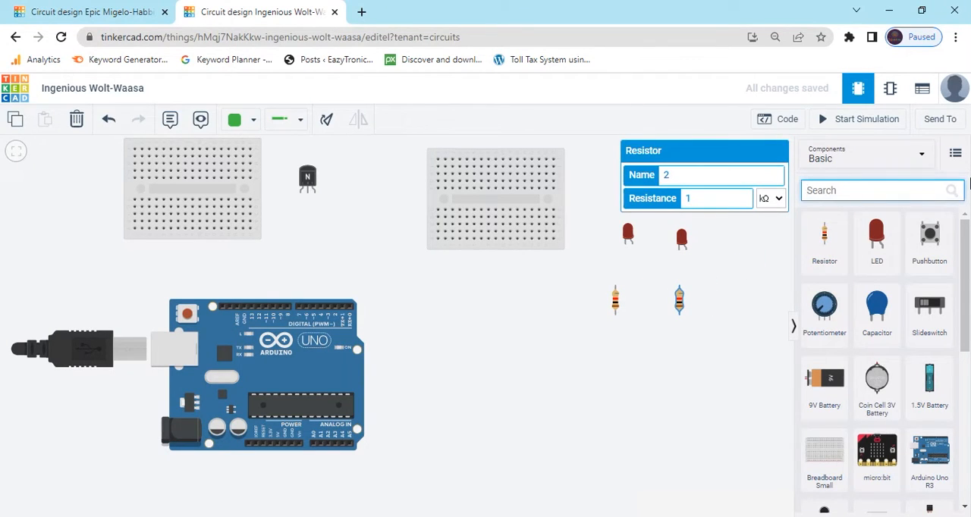
type("vibr")
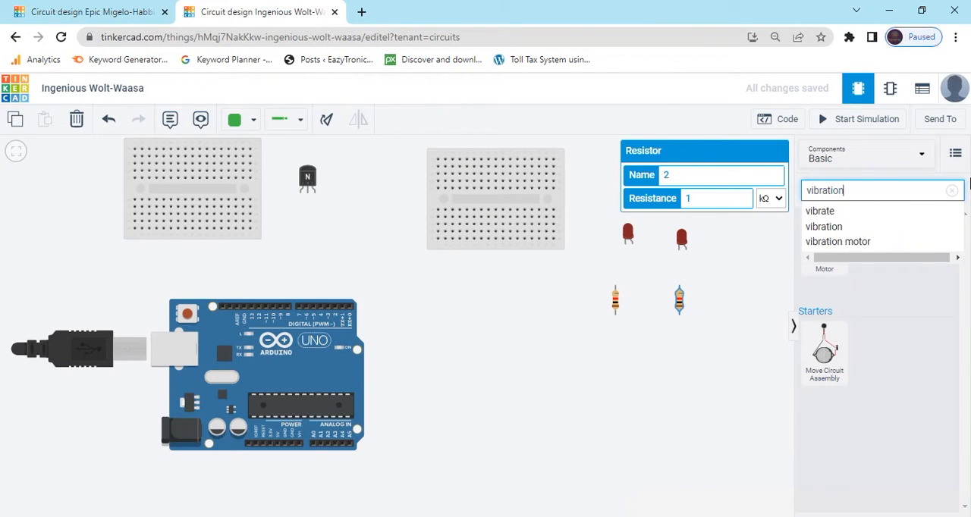
type("ation")
left_click_drag(828, 254, 709, 379)
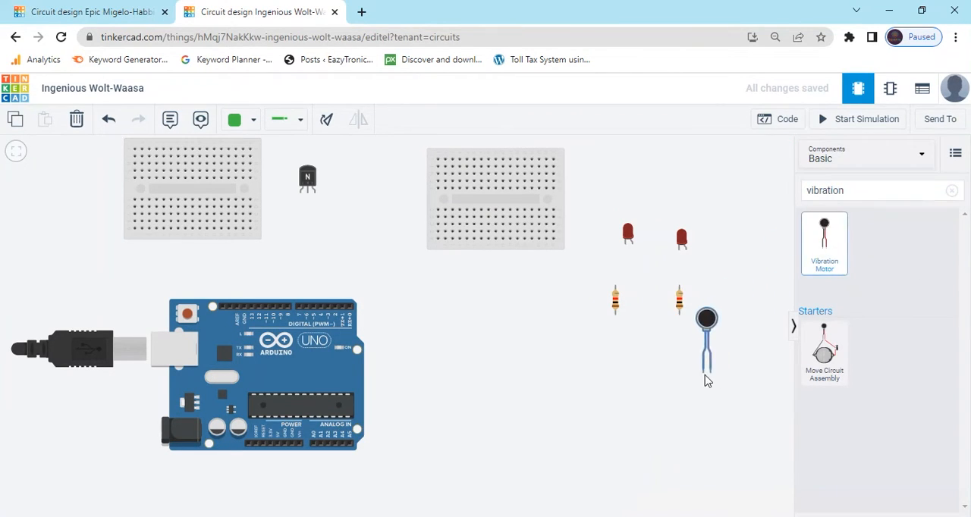
left_click_drag(383, 288, 448, 322)
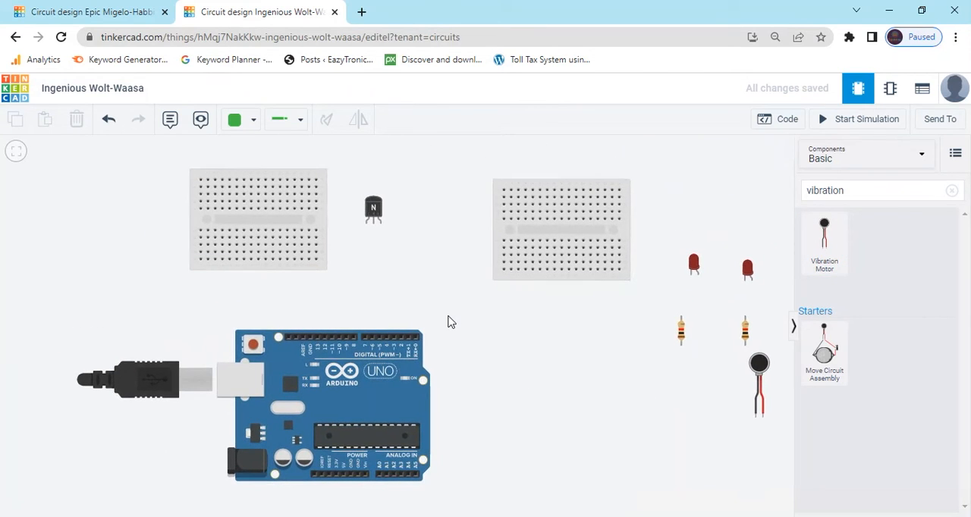
Step: Mount the NPN transistor on the upper edge of the left breadboard and plug the vibration motor into its rightmost columns
left_click_drag(377, 215, 257, 169)
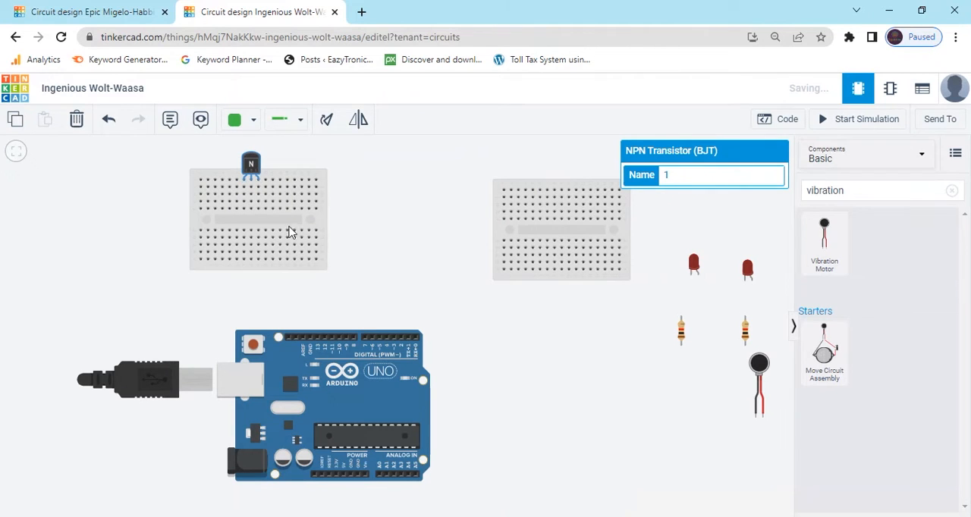
left_click_drag(280, 226, 363, 243)
left_click_drag(758, 364, 397, 176)
left_click(432, 218)
left_click(424, 220)
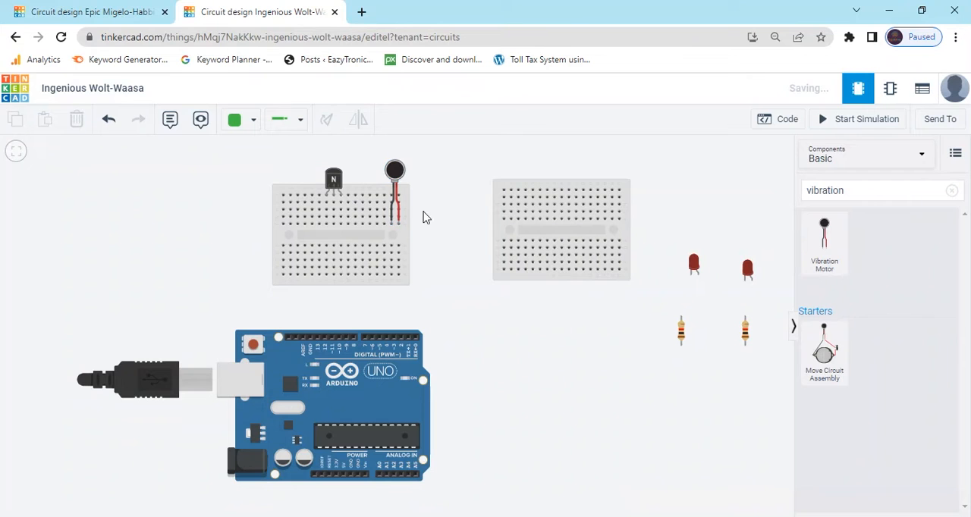
left_click_drag(399, 172, 399, 162)
left_click_drag(414, 229, 414, 244)
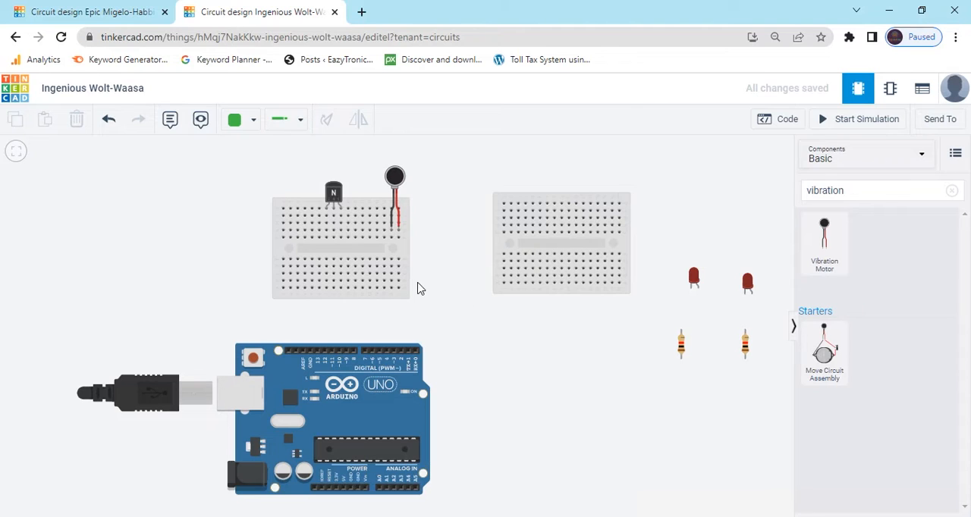
Step: Wire the vibration motor's red lead column around the Arduino to its 5V pin and colour the wire red
scroll(445, 323, "down", 3)
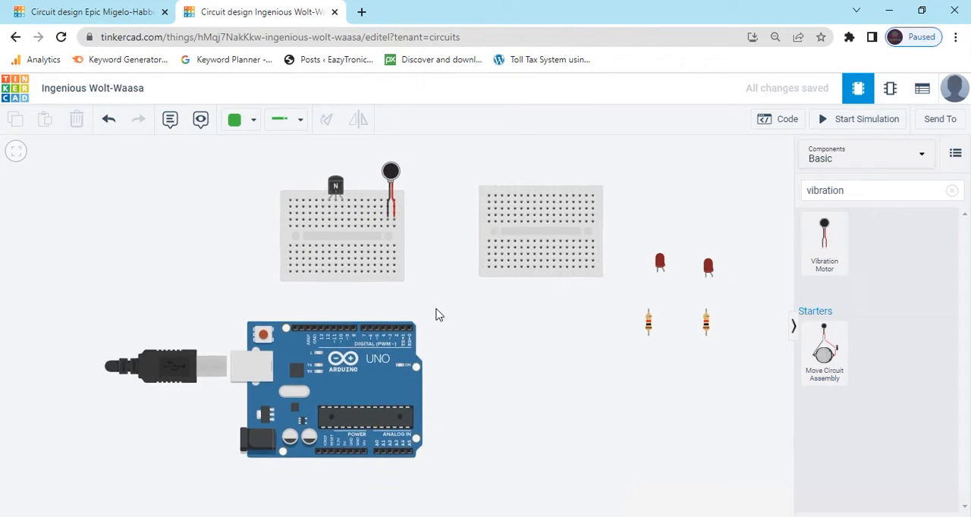
left_click(392, 225)
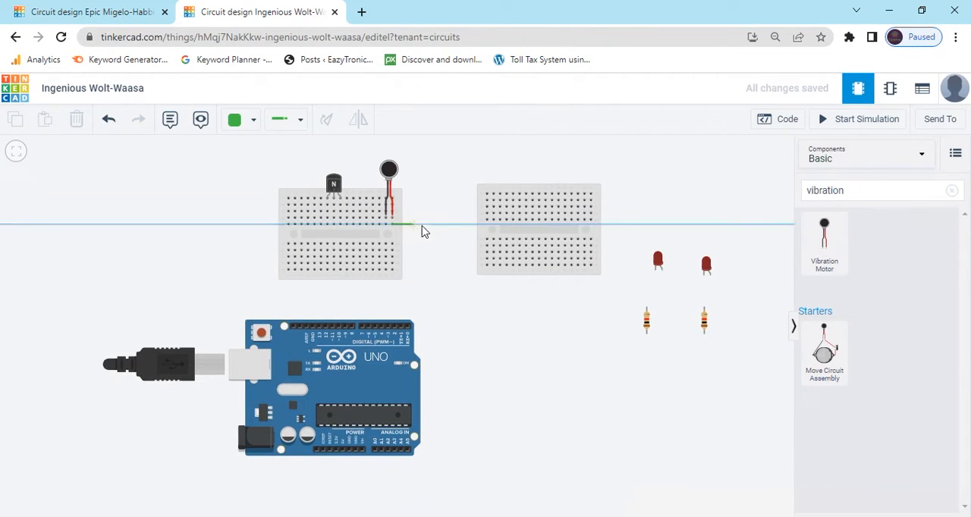
left_click(452, 226)
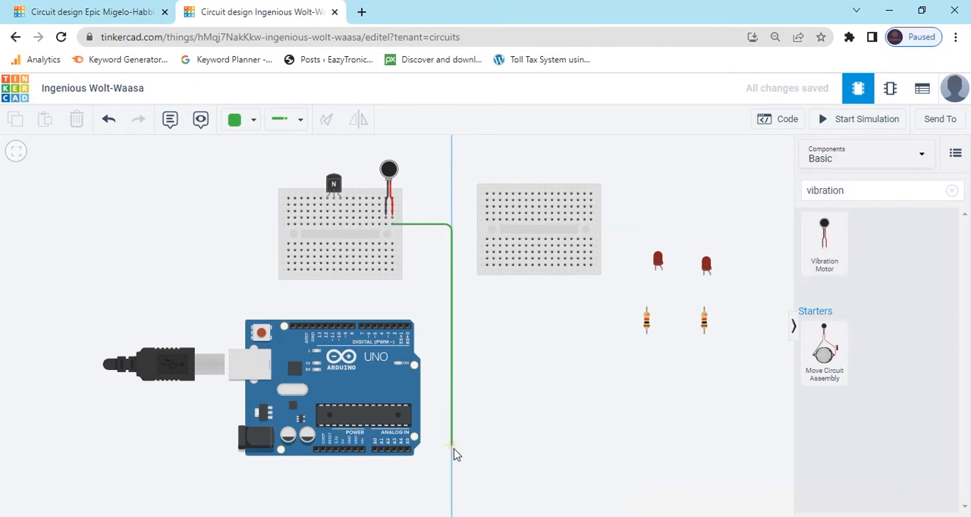
left_click(451, 471)
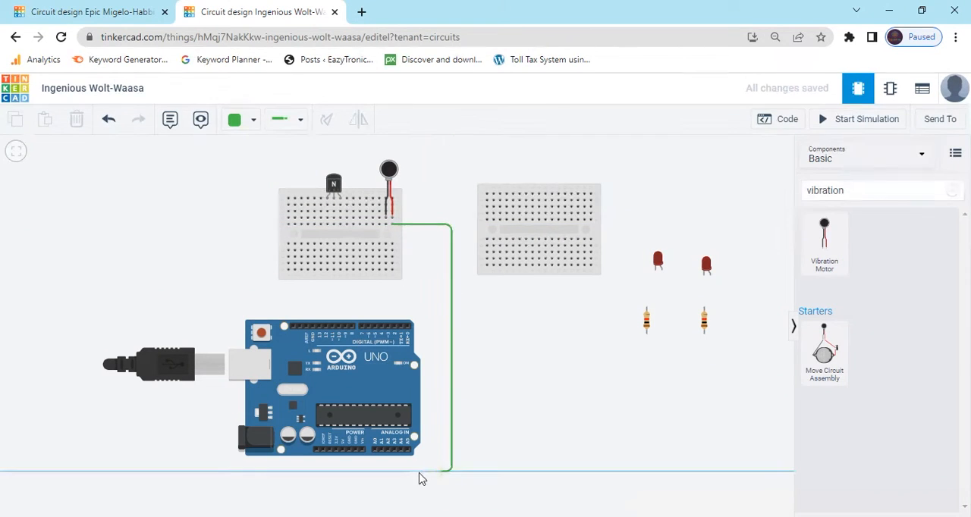
left_click(347, 474)
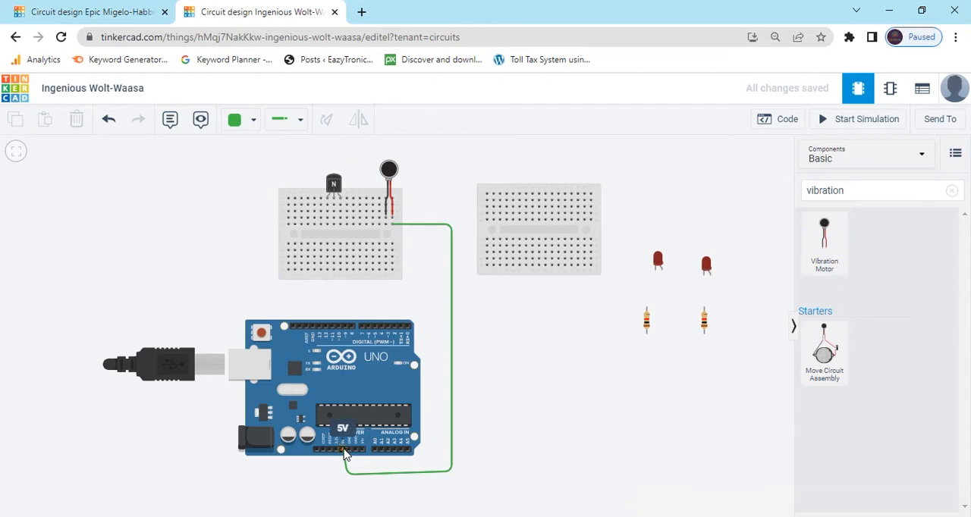
left_click(343, 450)
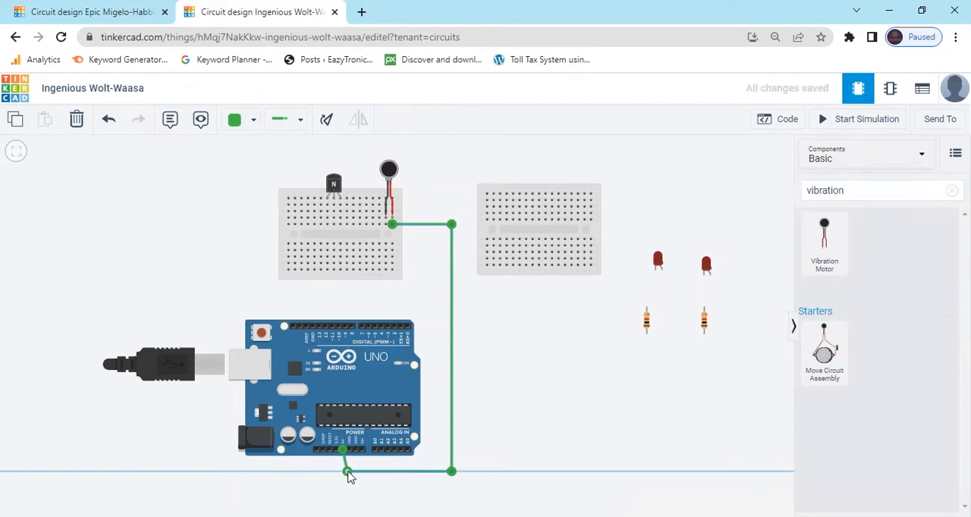
left_click(251, 124)
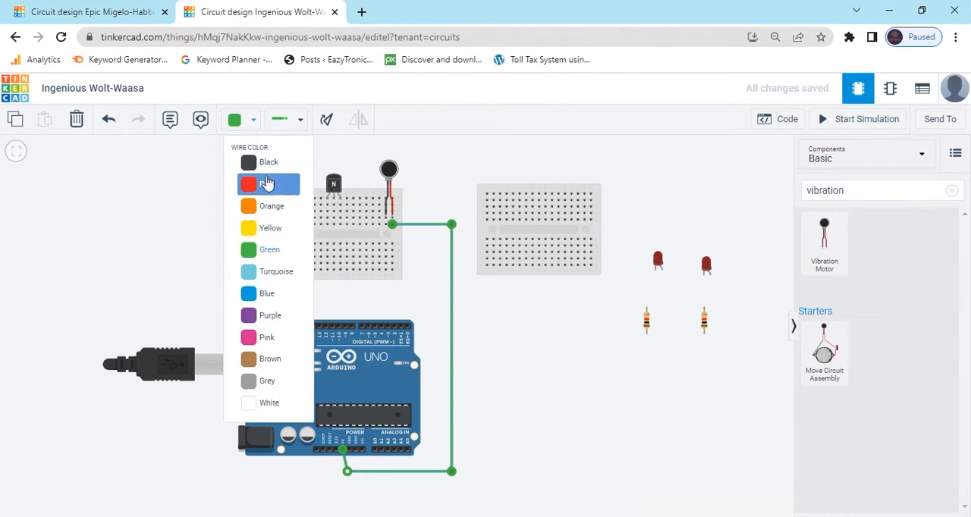
left_click(265, 184)
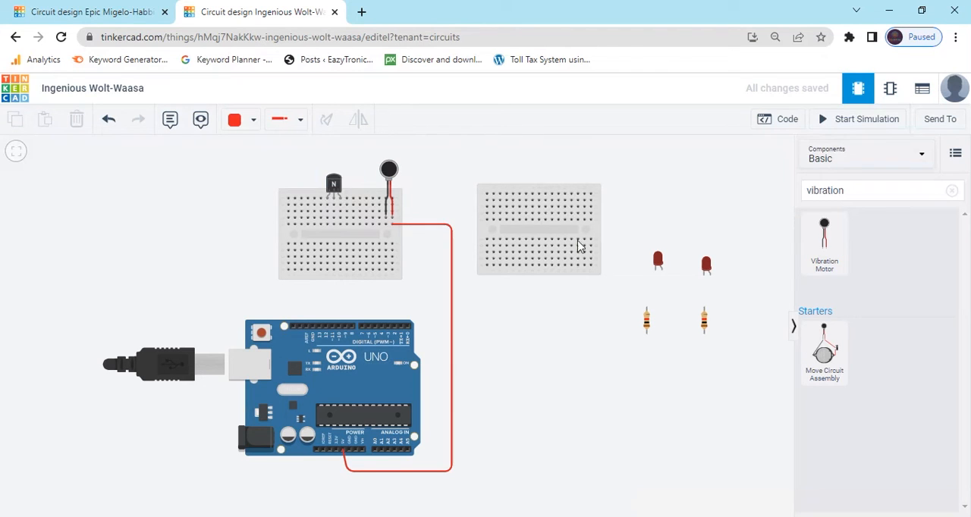
Step: Insert a resistor across the breadboard gap below the transistor's middle leg and connect it to Arduino pin 11 with a yellow wire
left_click_drag(646, 322, 340, 244)
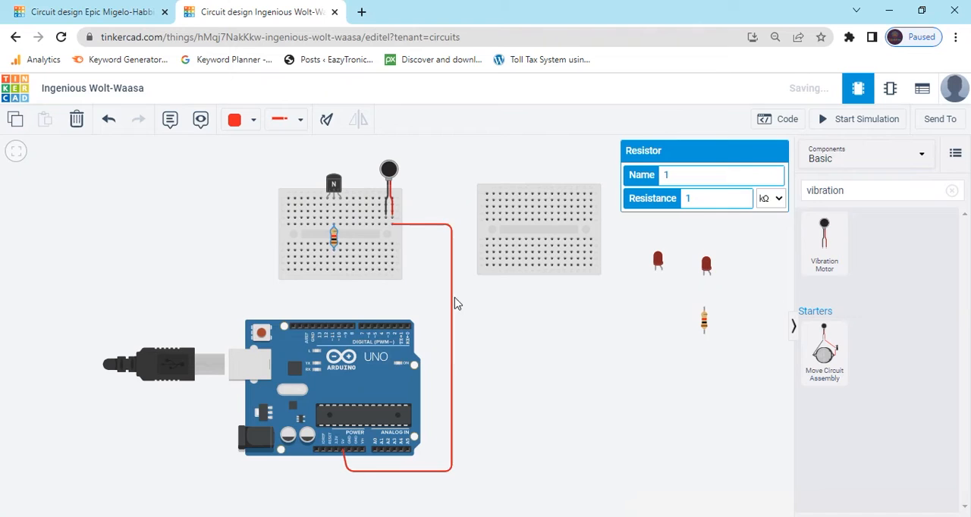
left_click(422, 304)
left_click_drag(334, 254, 333, 270)
left_click(333, 269)
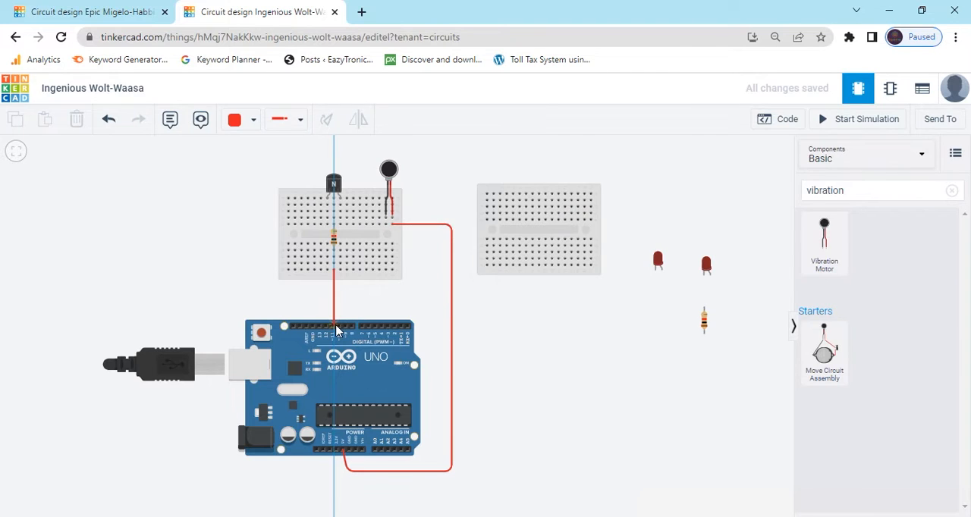
left_click(333, 327)
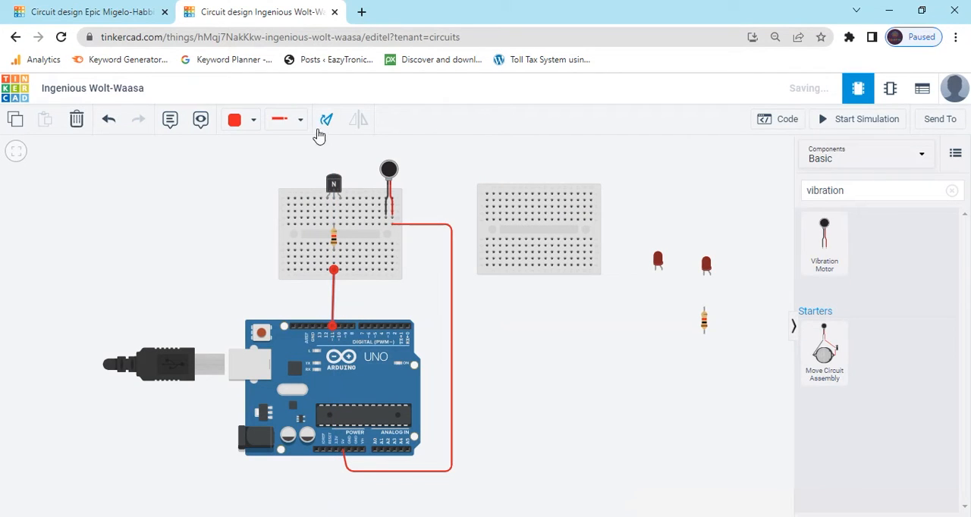
left_click(245, 119)
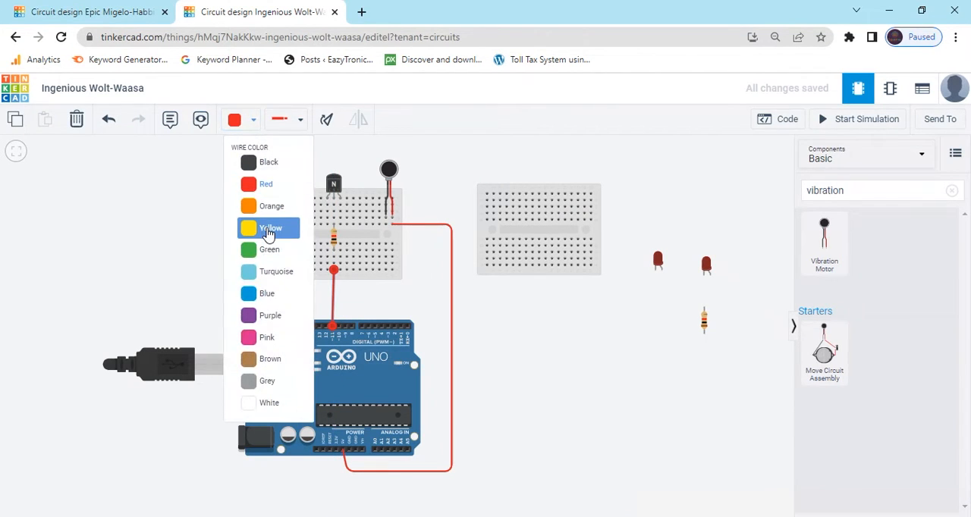
left_click(268, 232)
left_click(417, 297)
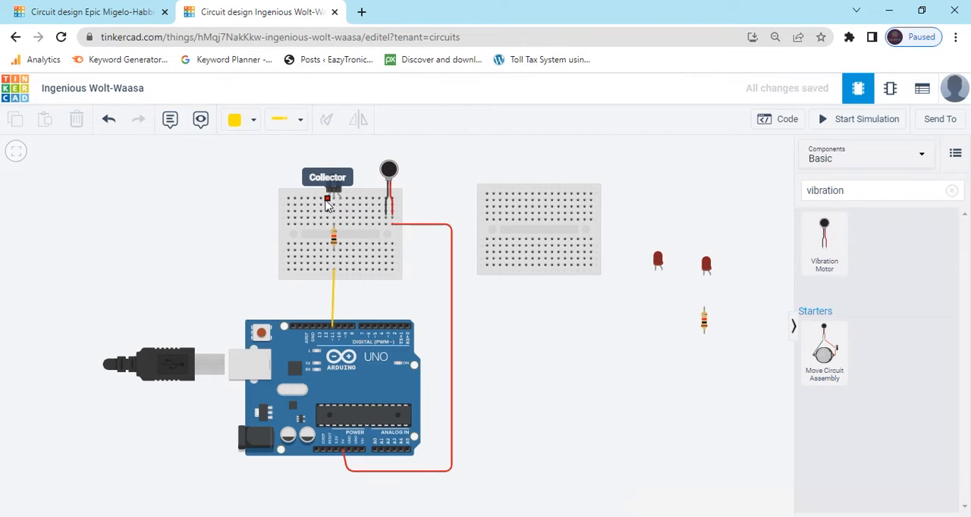
Step: Move the vibration motor slightly upward so its two leads sit in a higher row of the left breadboard
left_click(392, 169)
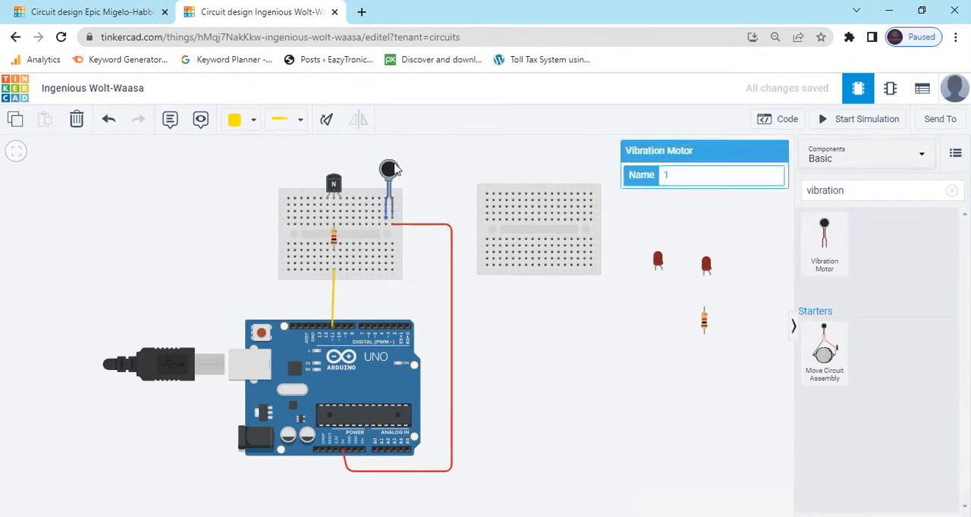
left_click_drag(395, 164, 395, 156)
left_click(414, 179)
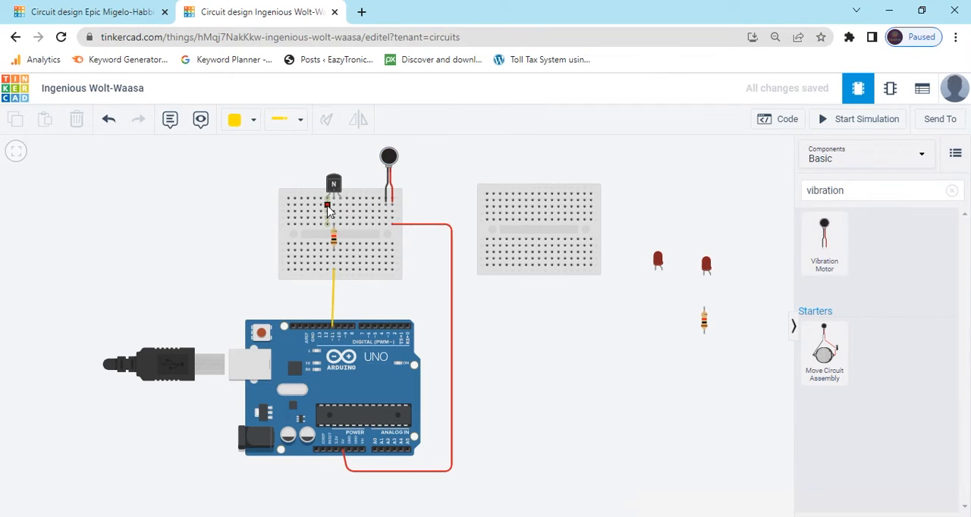
Step: Connect the transistor's collector column to the vibration motor's black lead column with a straight wire and colour it green
left_click(326, 213)
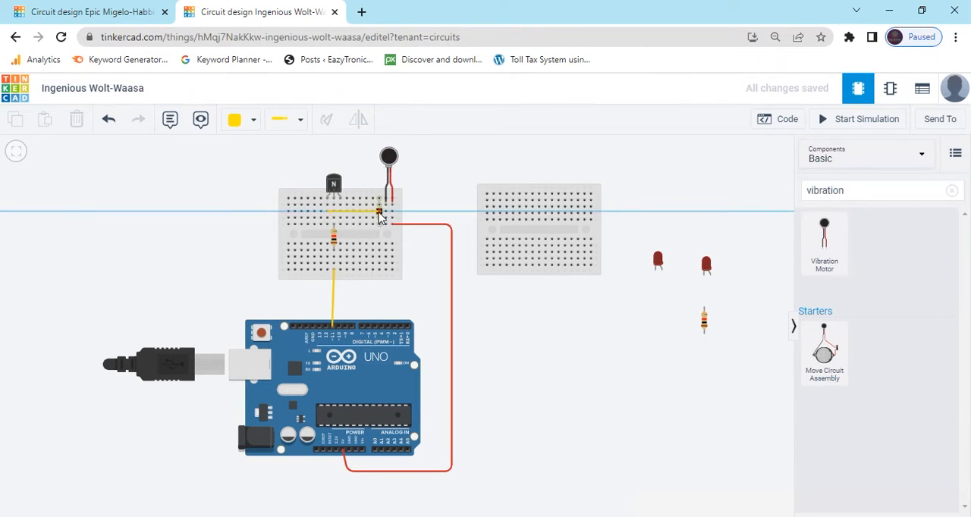
left_click(385, 213)
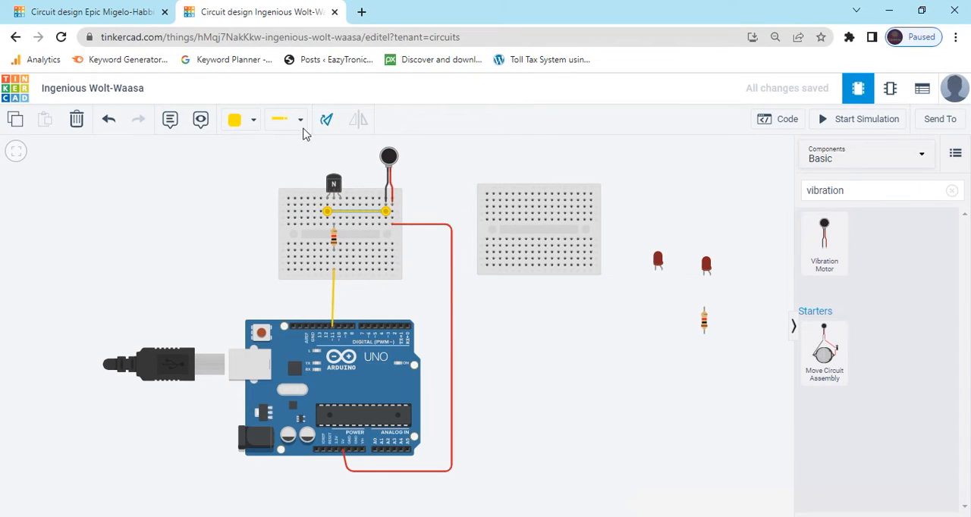
left_click(236, 128)
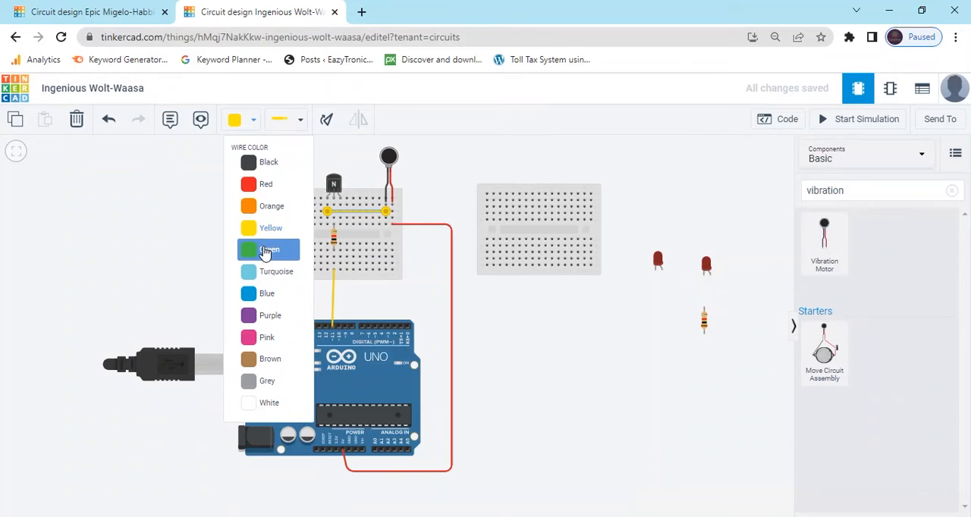
left_click(264, 251)
left_click(444, 171)
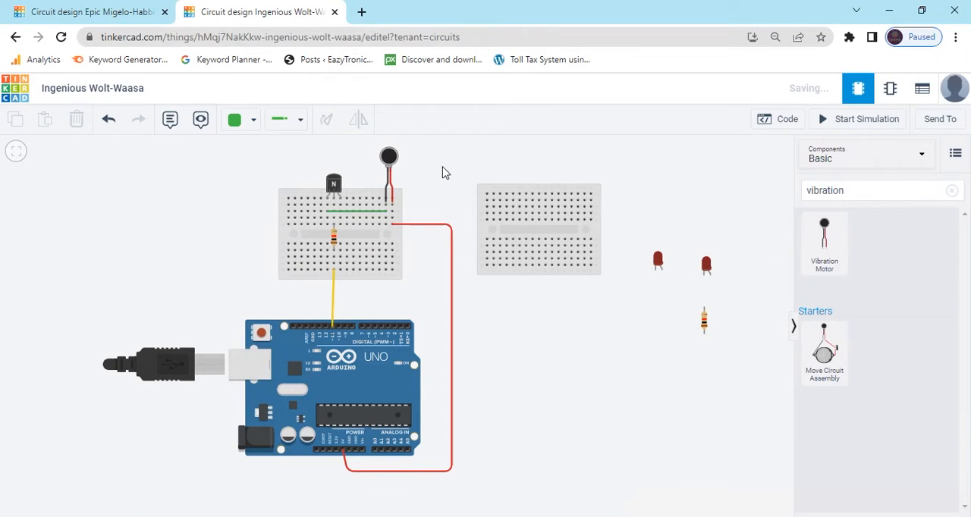
Step: Wire the transistor's right leg column down to the Arduino's GND pin beside pin 13, straighten its bend and colour it black
left_click(339, 230)
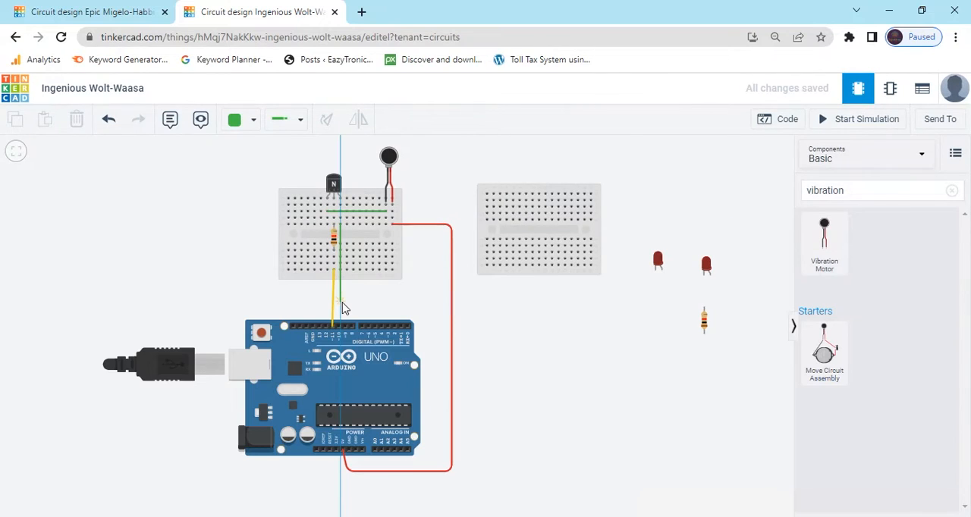
left_click(341, 301)
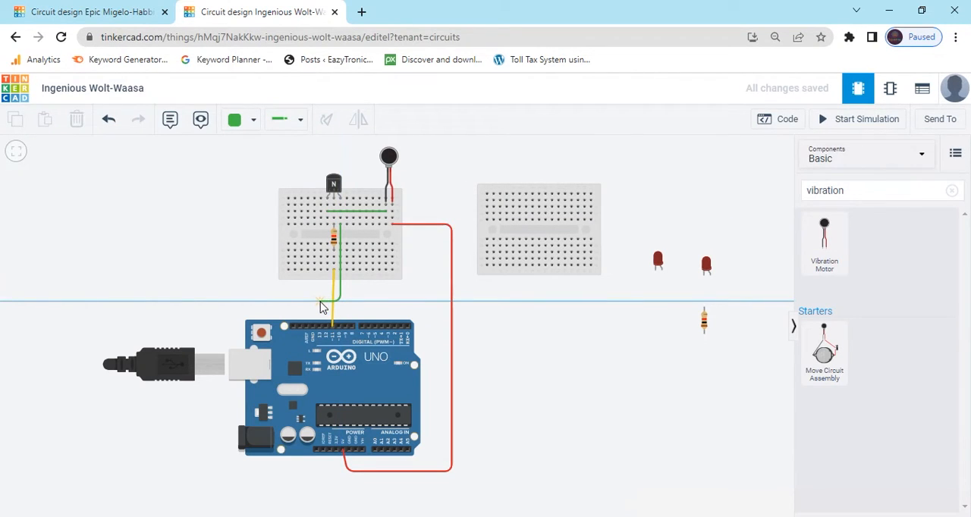
left_click(320, 303)
left_click(313, 326)
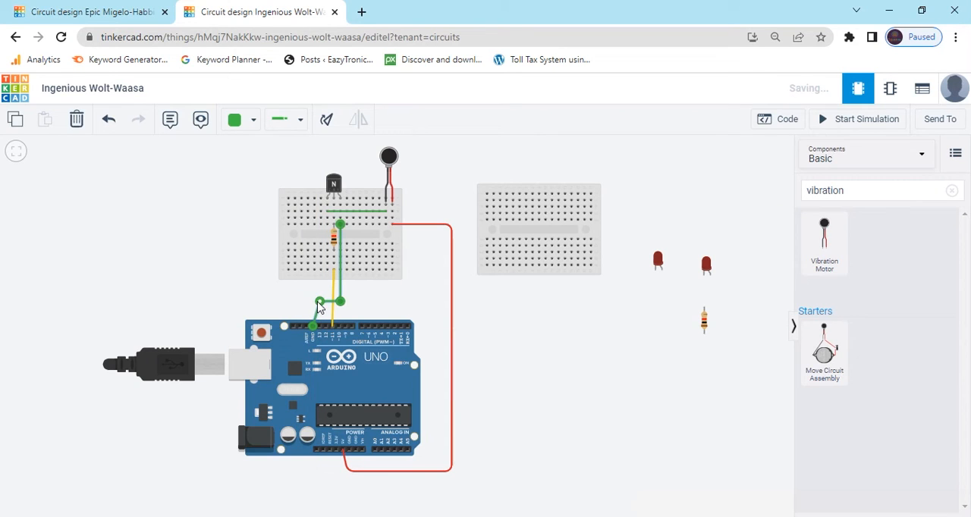
left_click_drag(320, 302, 312, 302)
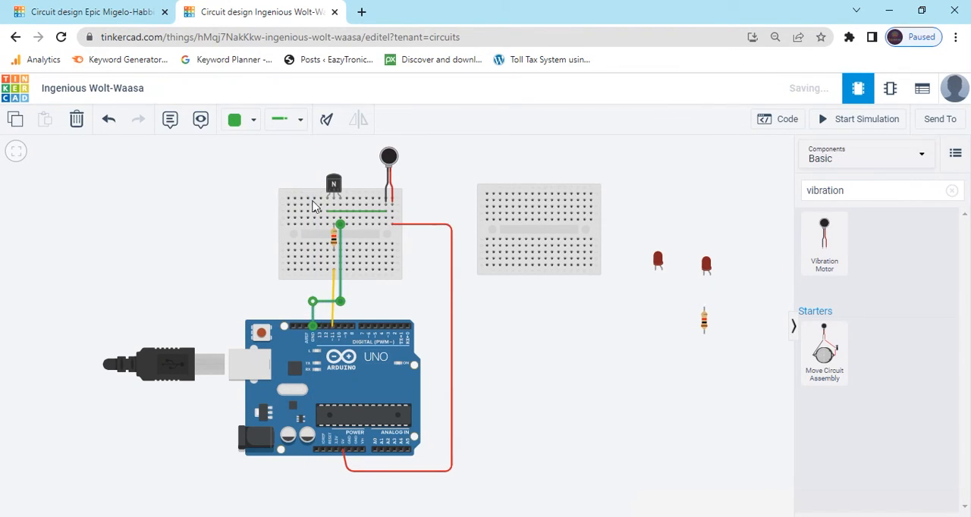
left_click(252, 123)
left_click(263, 161)
left_click(511, 343)
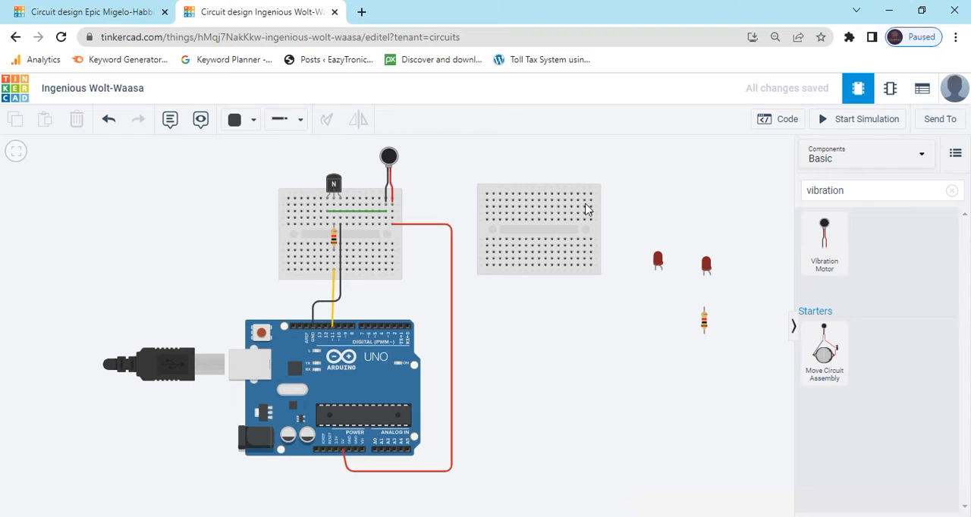
Step: Place both LEDs along the upper edge of the right breadboard and set the right LED's colour to Green
left_click_drag(660, 267, 517, 191)
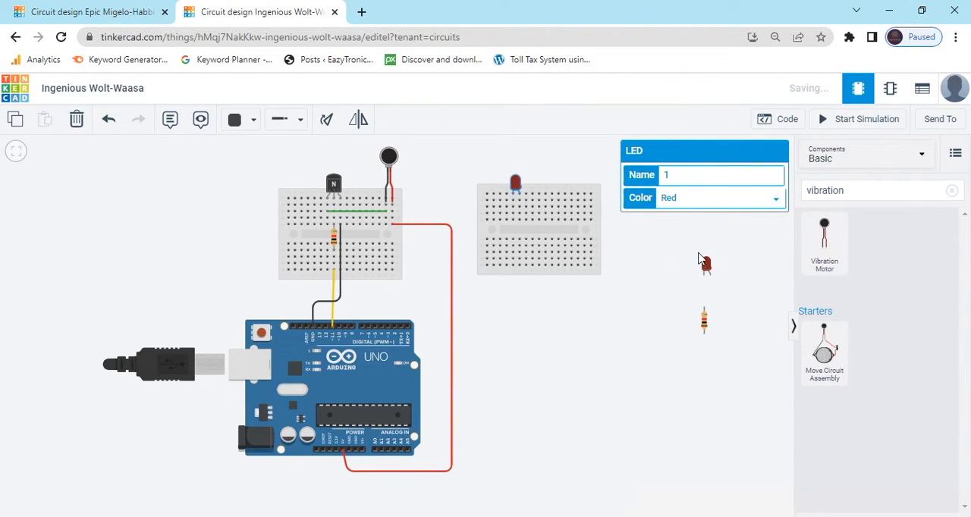
left_click_drag(705, 267, 560, 189)
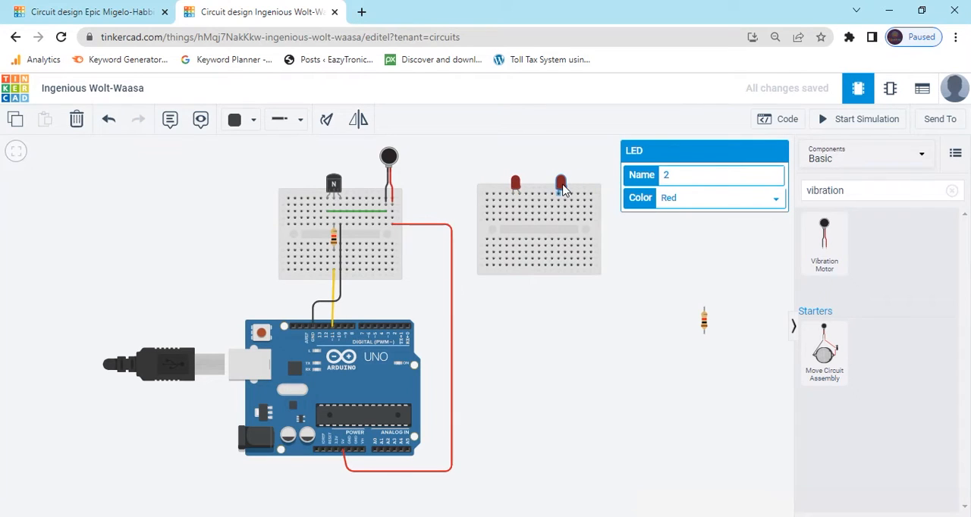
left_click(615, 252)
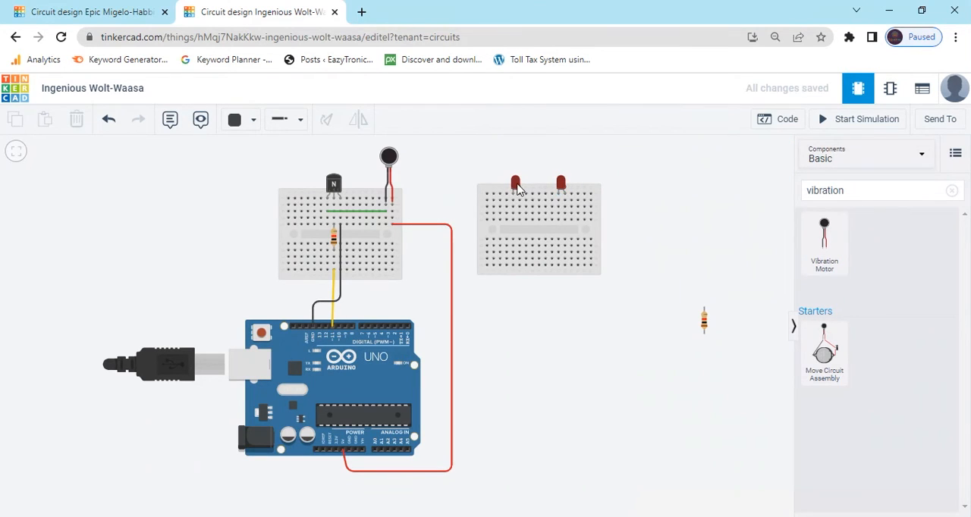
left_click(560, 184)
left_click(730, 199)
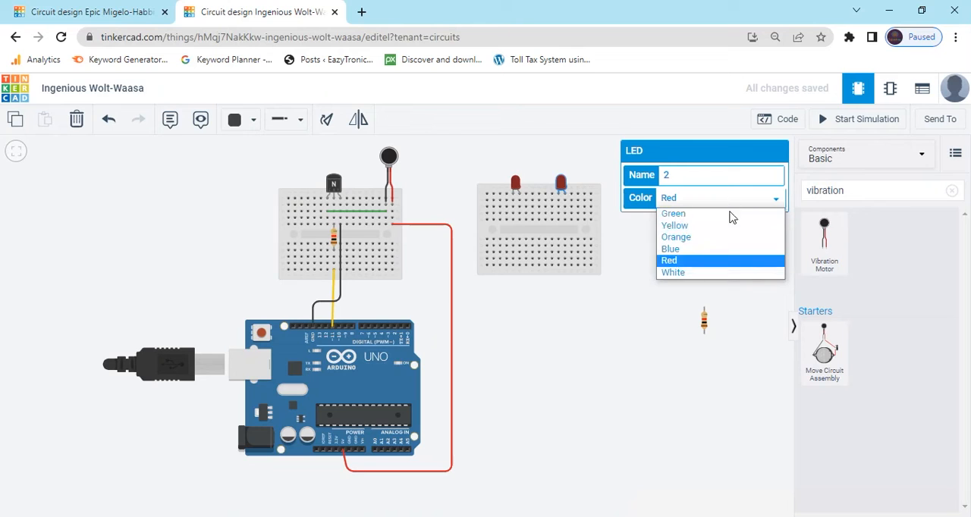
key("Escape")
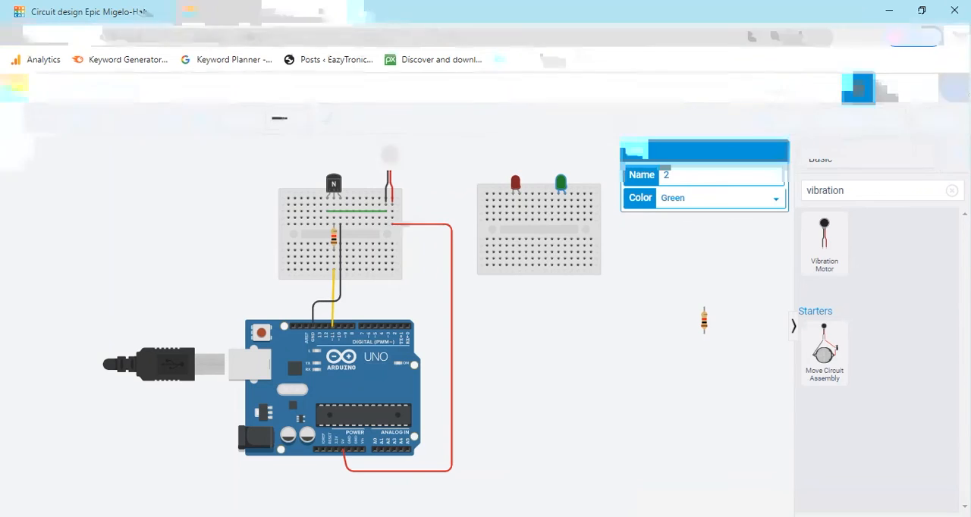
Step: Insert a resistor across the right breadboard's gap beneath the red LED's left leg and another beneath the green LED's right leg
left_click_drag(705, 325, 513, 238)
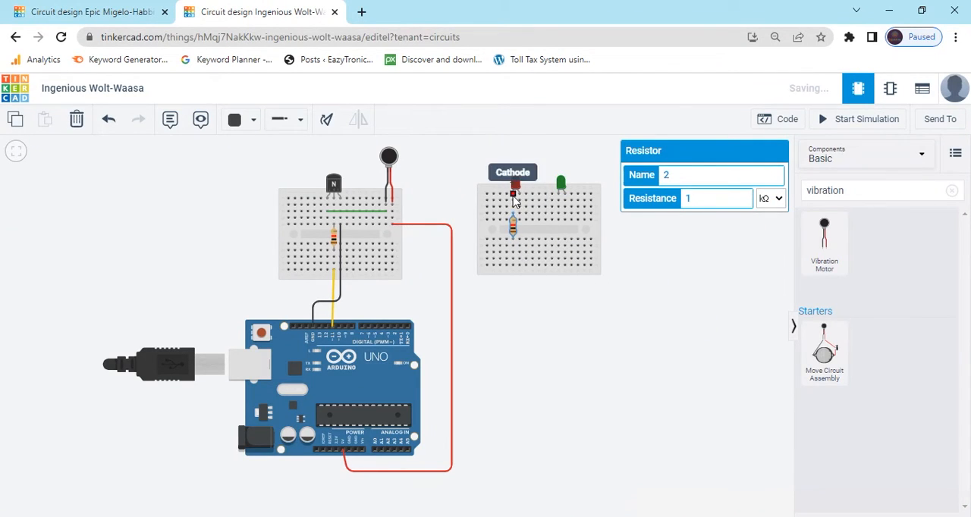
left_click(951, 190)
left_click_drag(825, 236, 566, 232)
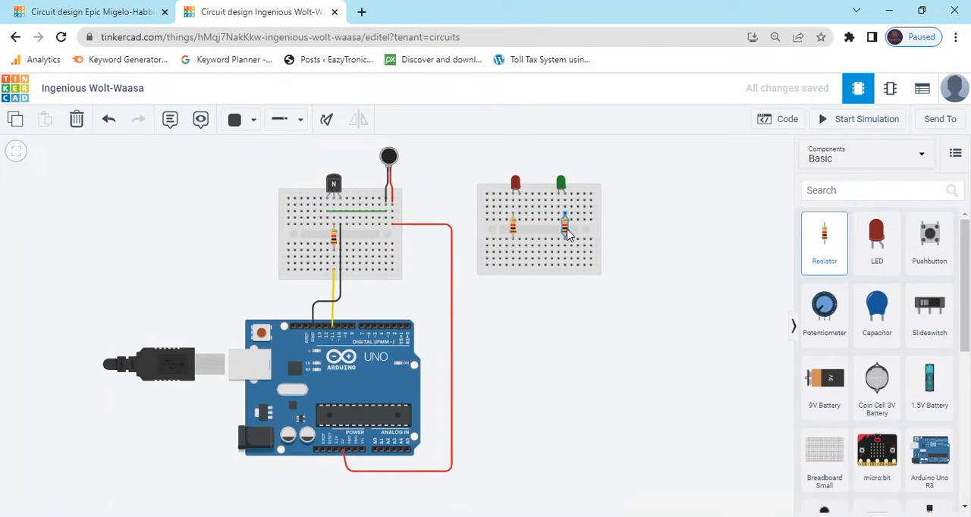
Step: Set both resistors on the right breadboard to 330 Ω
left_click(514, 232)
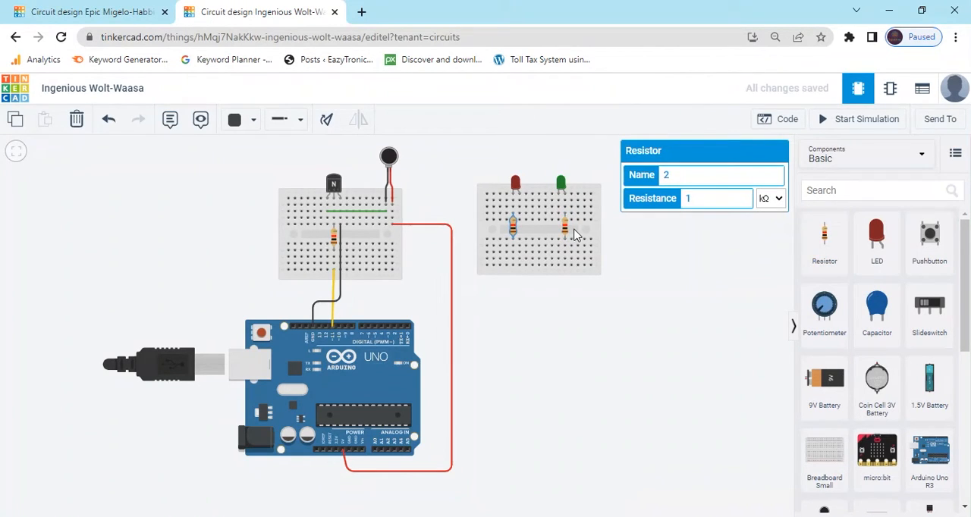
left_click(563, 229)
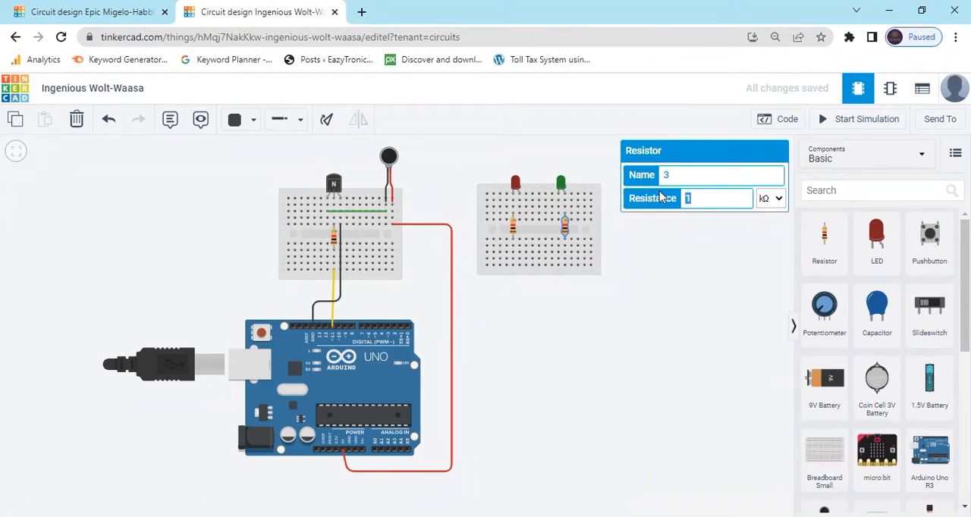
left_click(769, 199)
left_click(769, 262)
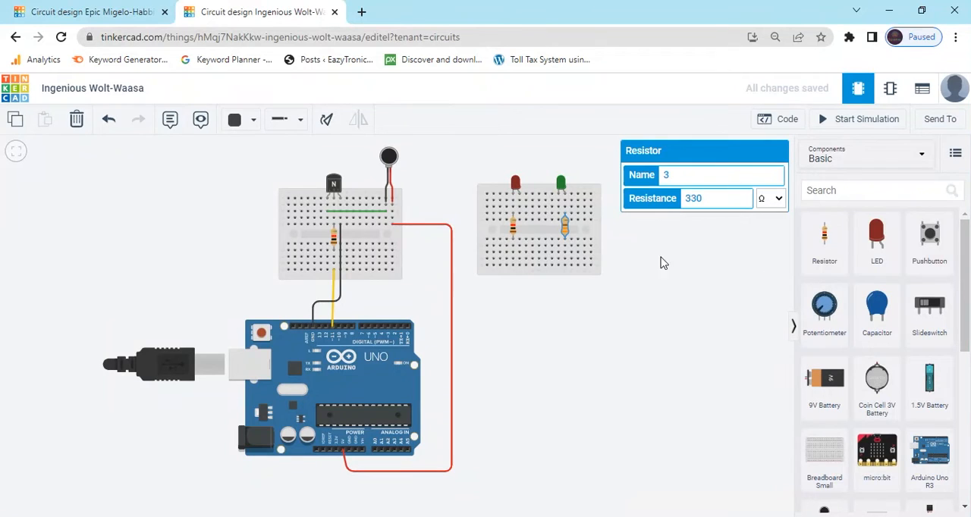
left_click(511, 228)
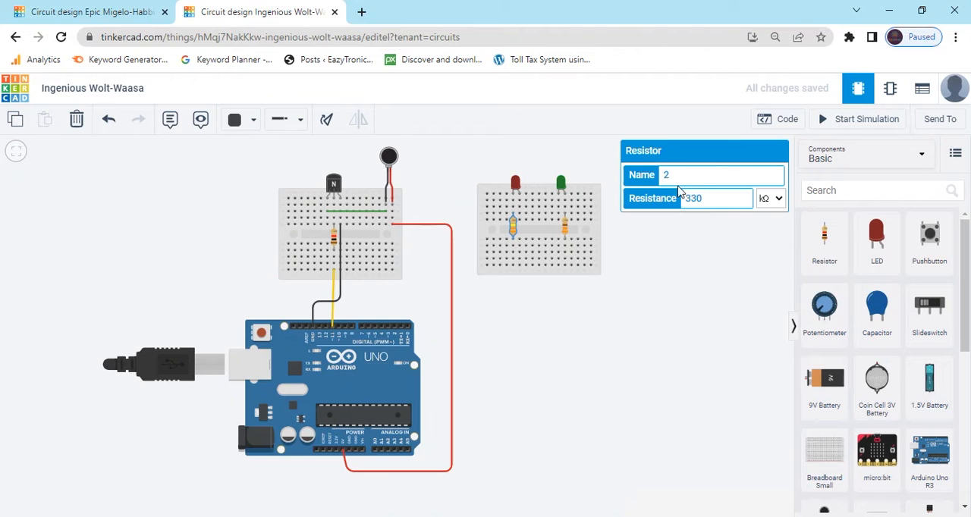
left_click(775, 198)
left_click(766, 262)
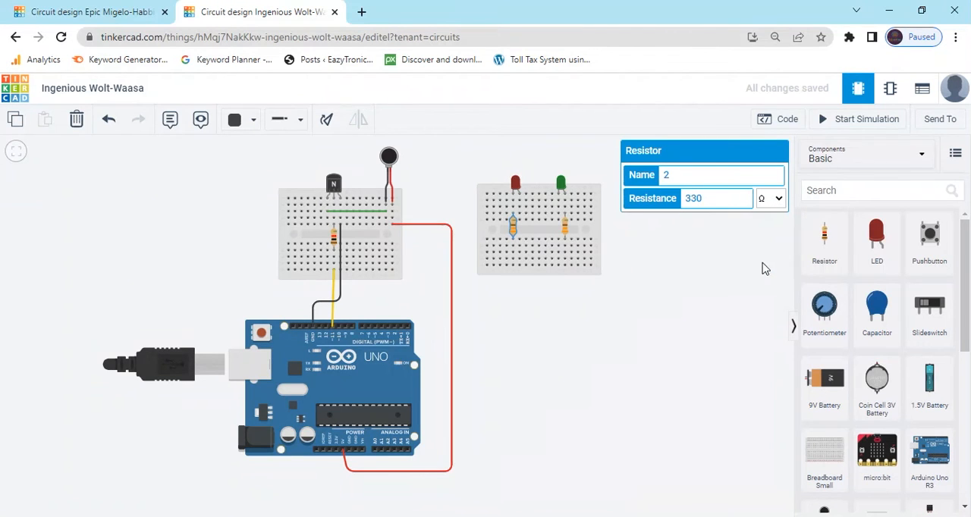
left_click(626, 319)
Step: Wire the lower end of the red LED's resistor column around to the Arduino's power GND pin in black, running below the red wire
left_click(514, 266)
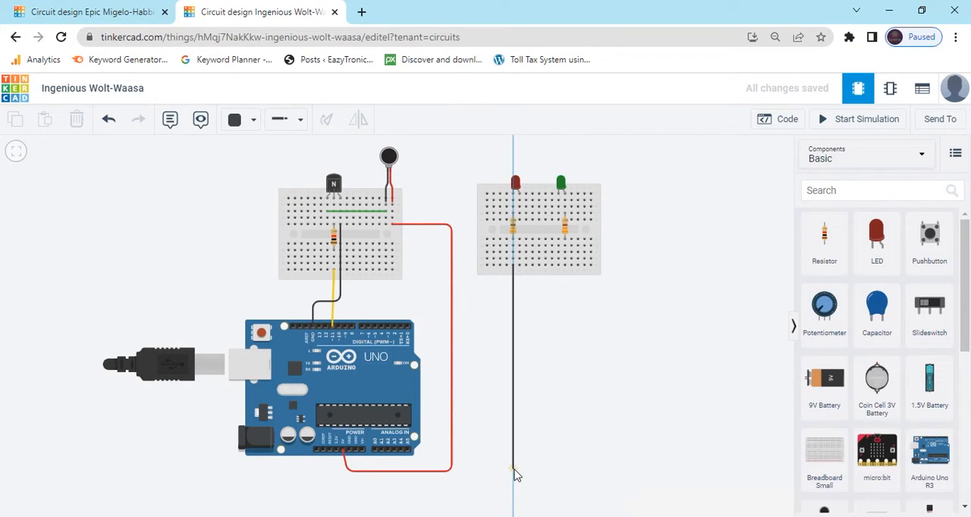
left_click(514, 476)
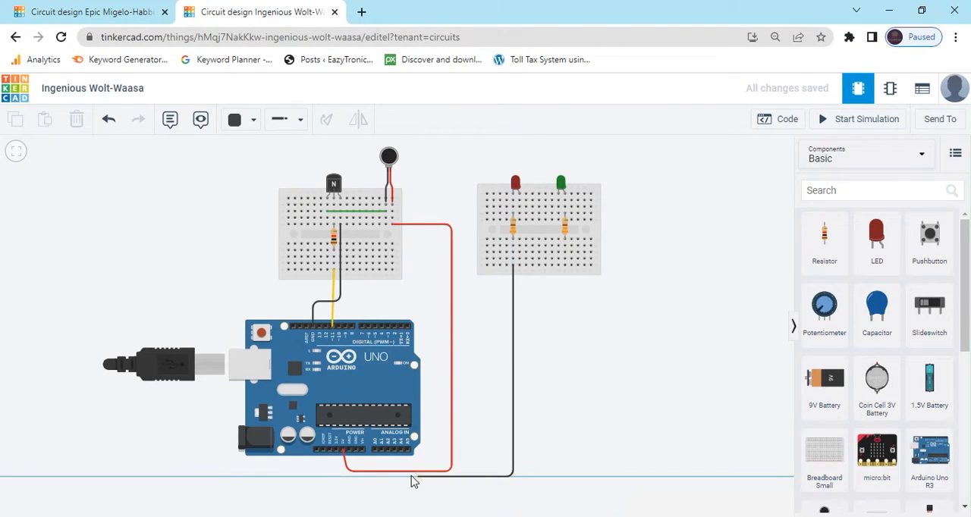
left_click(353, 477)
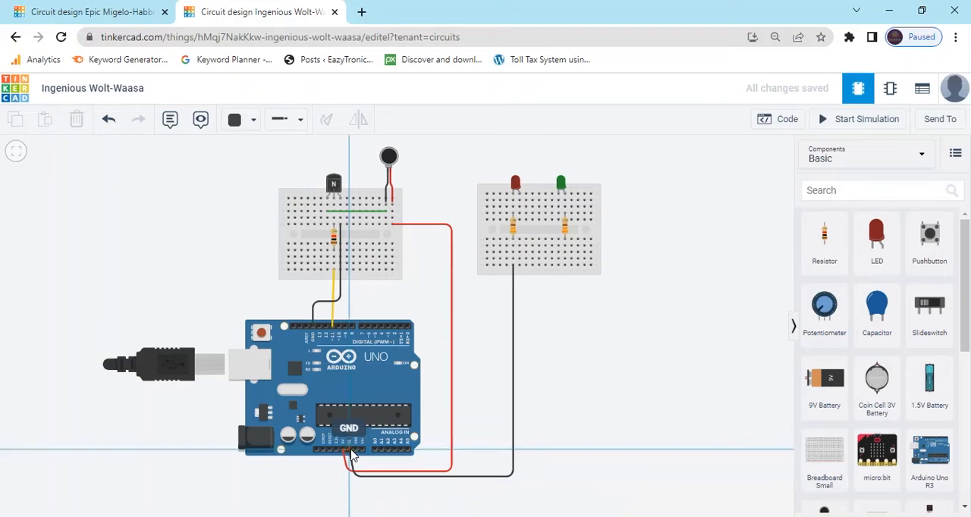
left_click(346, 449)
left_click_drag(353, 476, 354, 481)
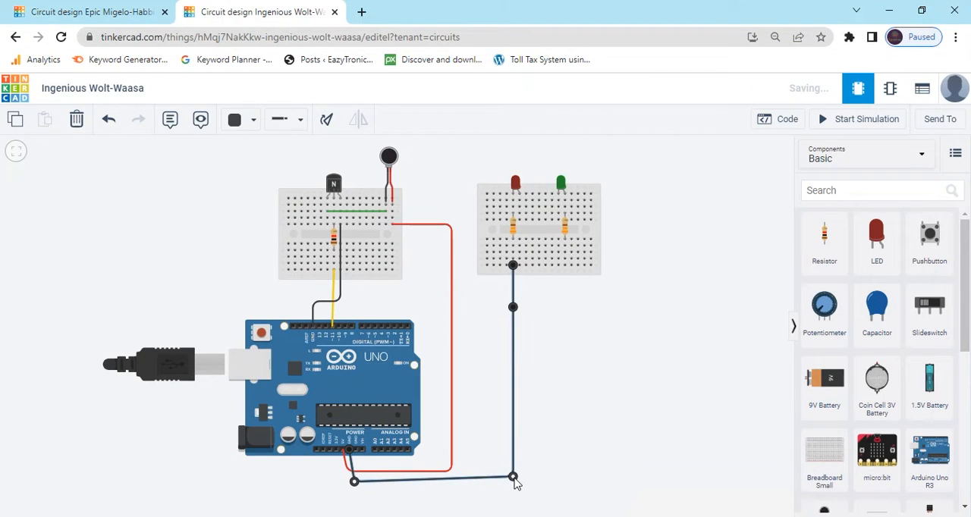
left_click_drag(513, 478, 513, 480)
Step: Extend ground to the green LED's left leg with a horizontal black jumper from the red LED's resistor column and a vertical one across the gap
scroll(576, 374, "down", 1)
left_click_drag(576, 377, 533, 366)
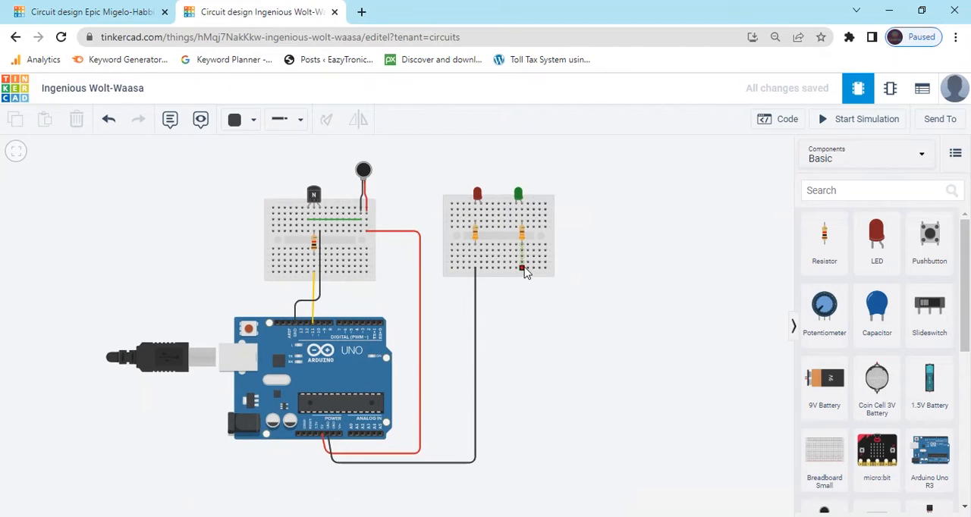
left_click(476, 263)
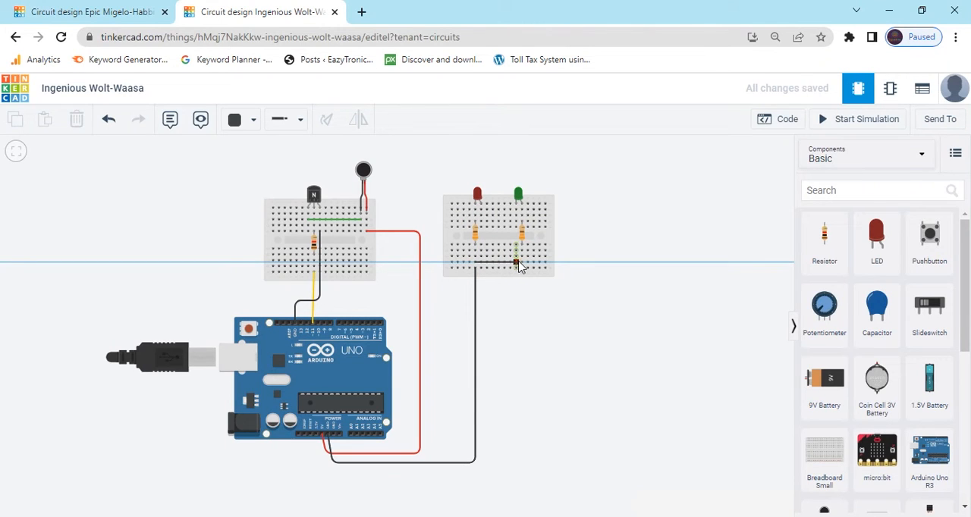
left_click(516, 263)
left_click(517, 245)
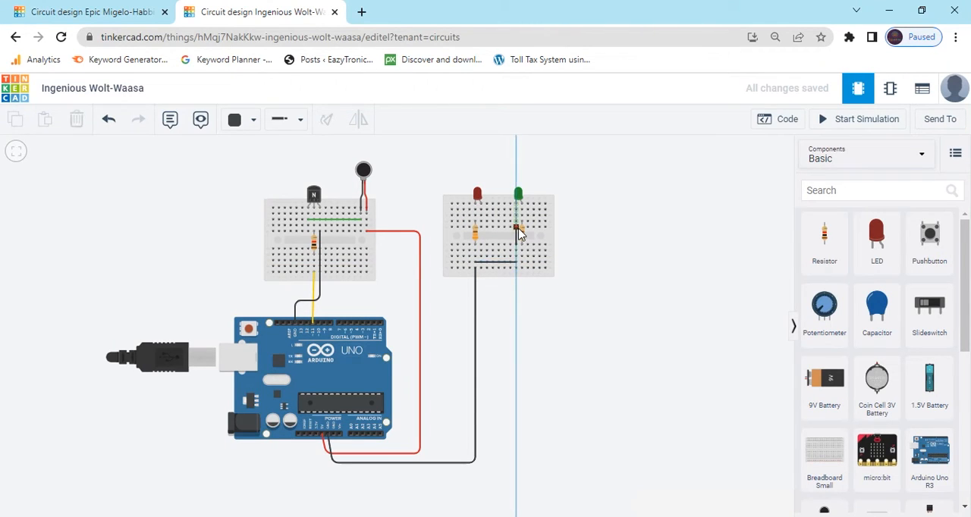
left_click(517, 227)
left_click(587, 235)
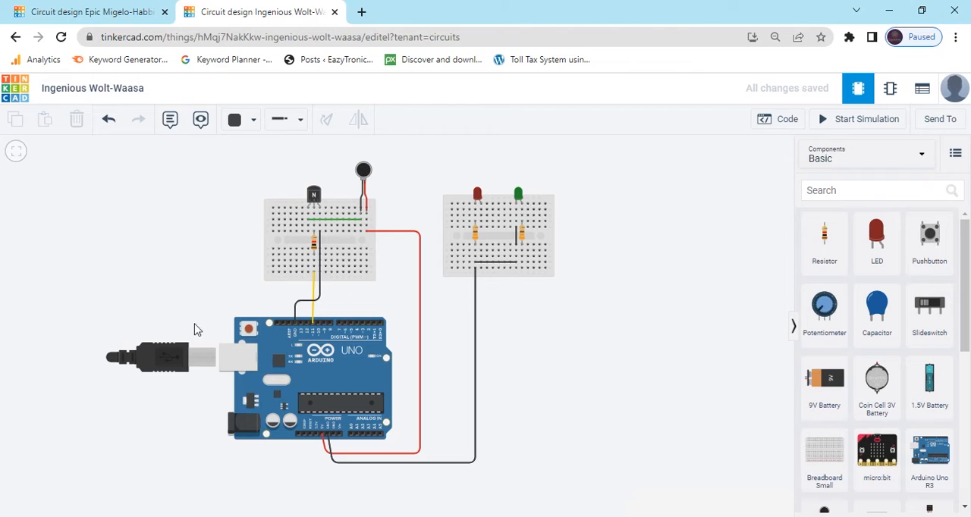
Step: Wire Arduino pin 7 to the red LED's right leg column, routed below the breadboards, and colour the wire turquoise
scroll(514, 286, "up", 2)
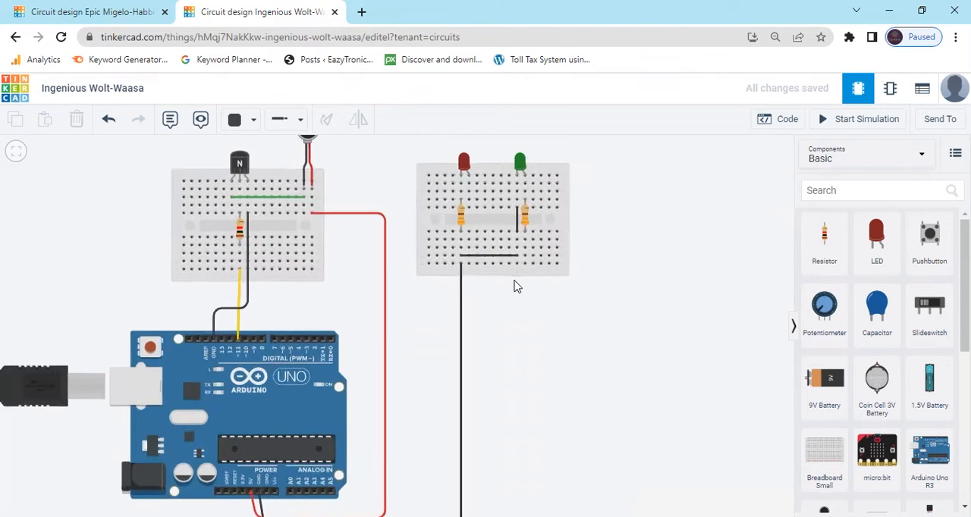
scroll(514, 286, "up", 1)
left_click_drag(588, 327, 592, 404)
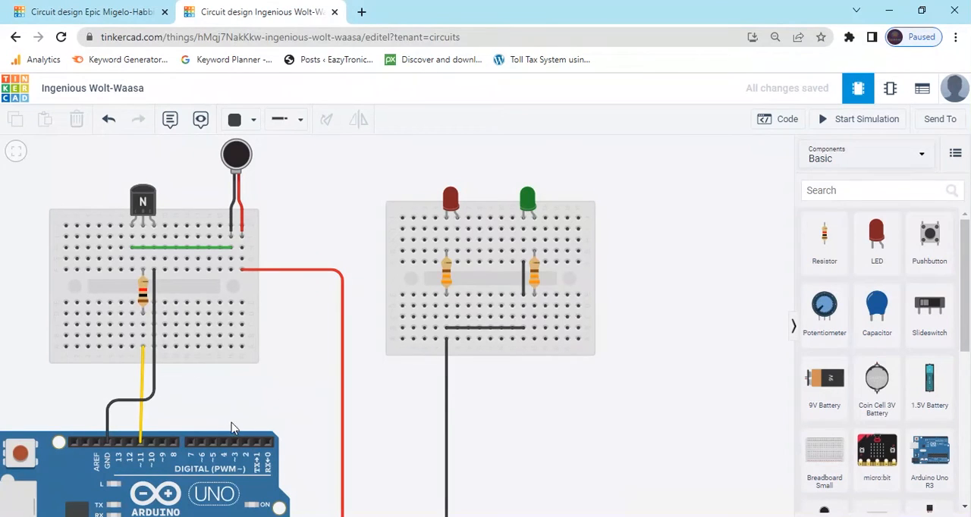
left_click(192, 442)
left_click(191, 376)
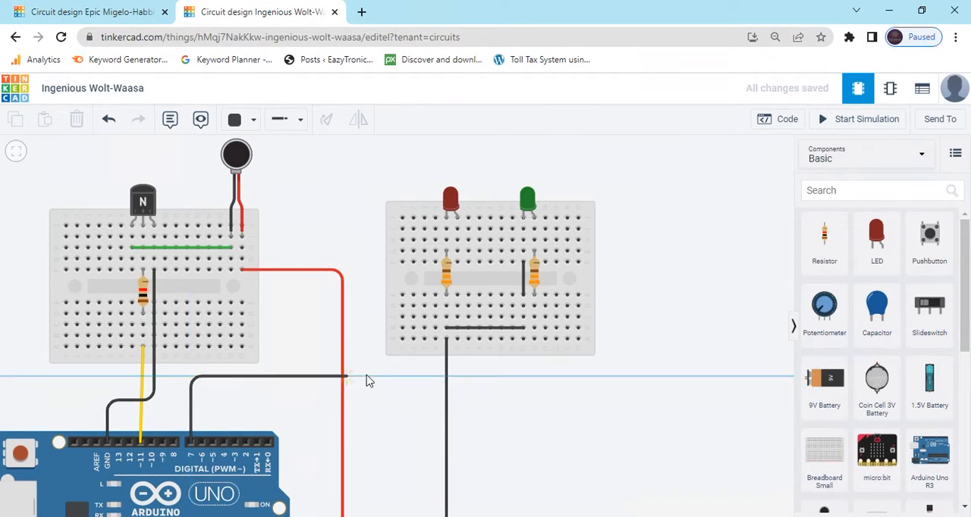
left_click(458, 376)
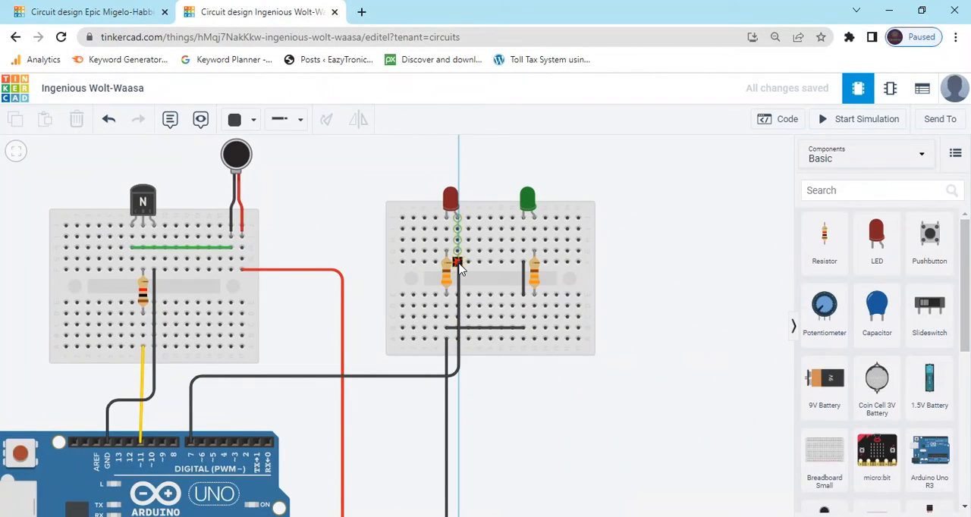
left_click(457, 263)
left_click(249, 121)
left_click(274, 274)
left_click(301, 397)
Step: Wire Arduino pin 6 to the lower end of the green LED's resistor column, routed below the breadboards, and colour the wire purple
left_click(202, 440)
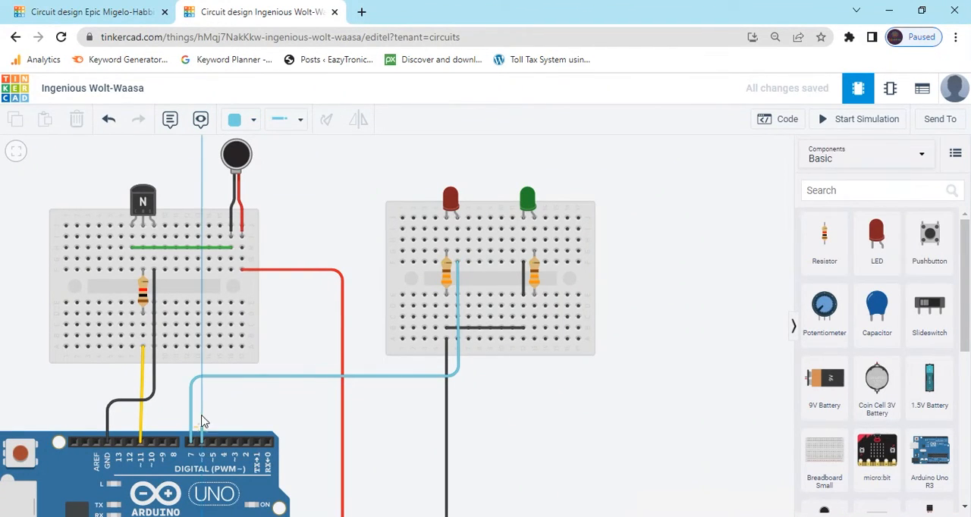
left_click(202, 400)
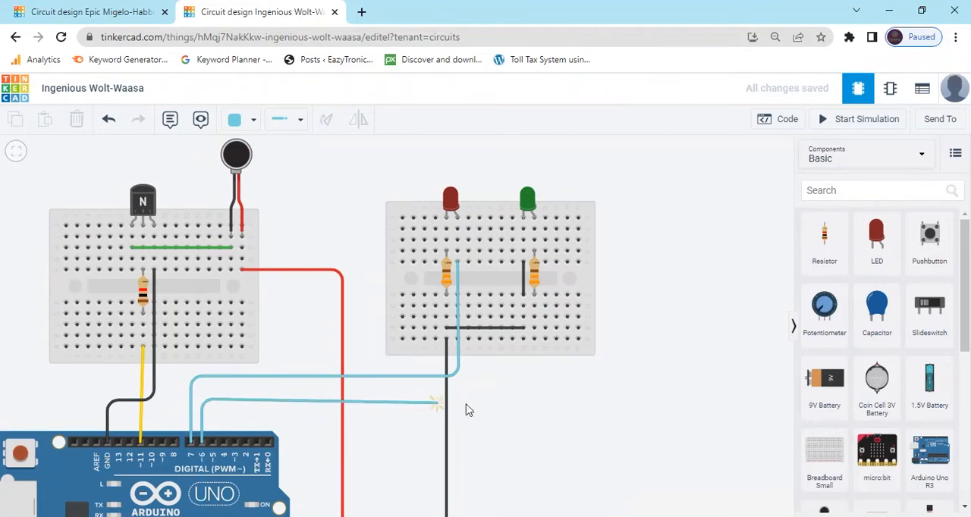
left_click(537, 406)
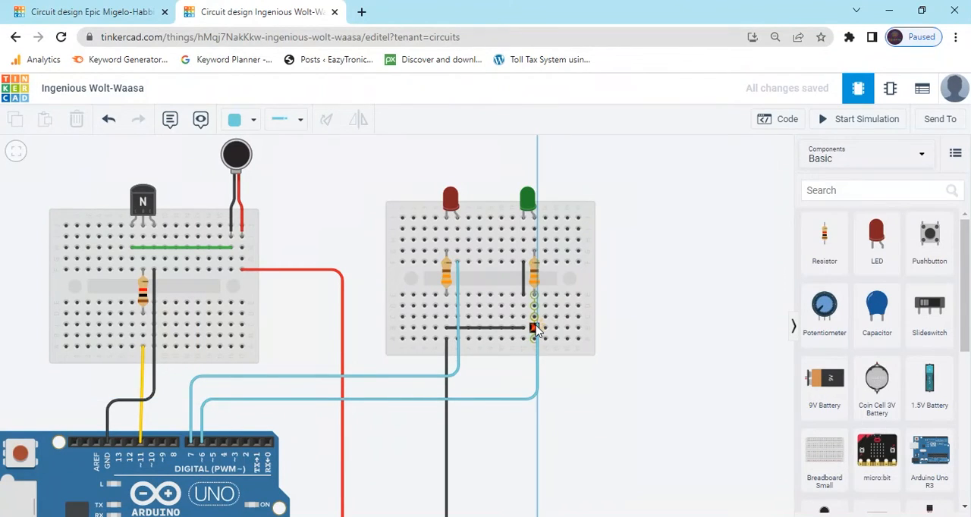
left_click(535, 333)
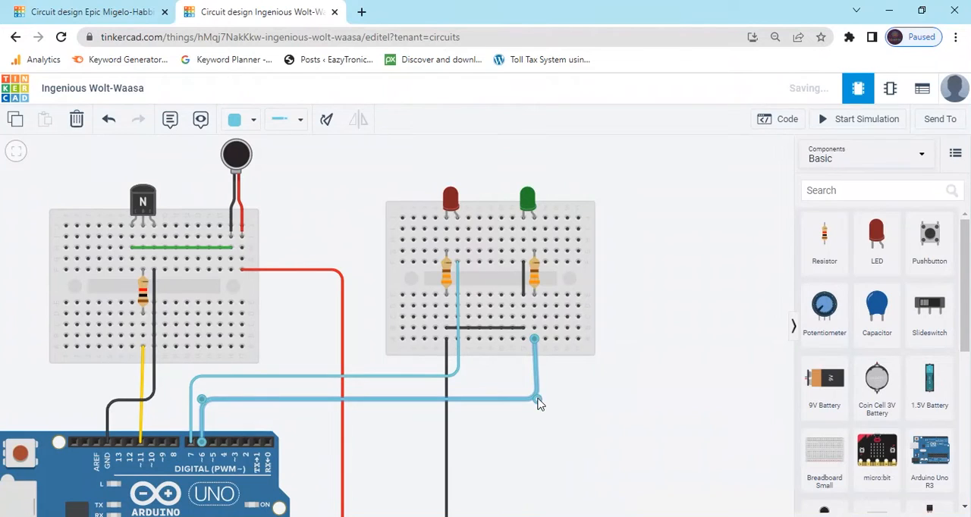
left_click(241, 120)
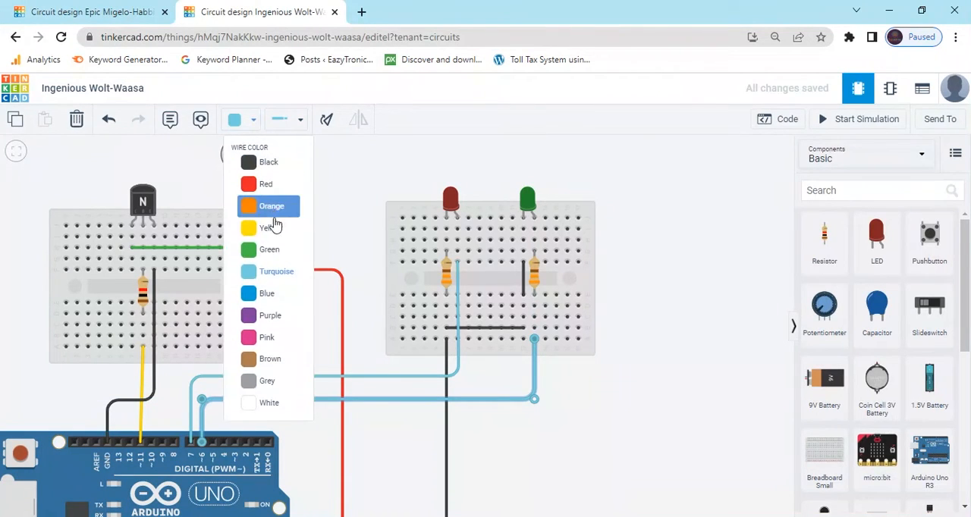
left_click(273, 315)
Step: Open the Arduino's block code and remove the default on start and forever blocks
scroll(655, 299, "down", 2)
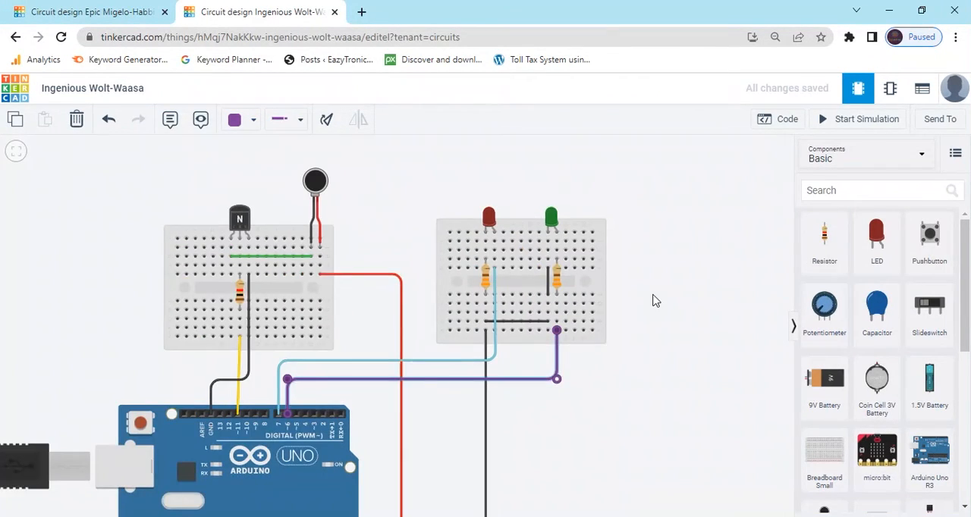
scroll(653, 294, "down", 2)
left_click_drag(696, 341, 612, 296)
scroll(663, 303, "down", 2)
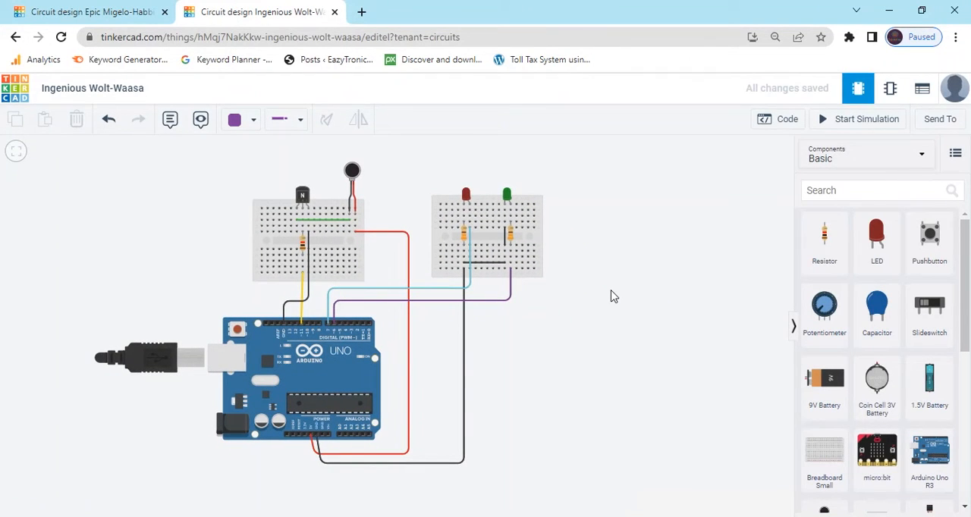
left_click(778, 119)
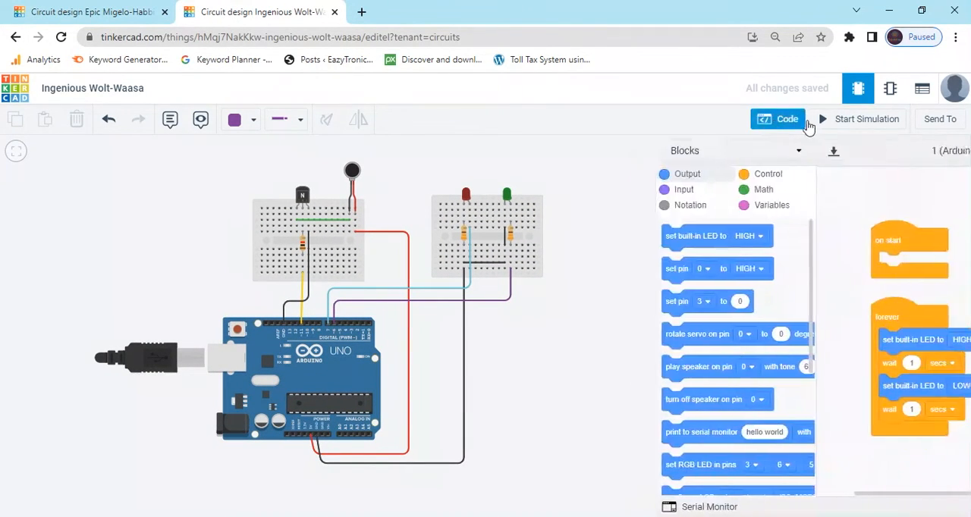
left_click_drag(822, 240, 660, 263)
left_click_drag(839, 321, 658, 321)
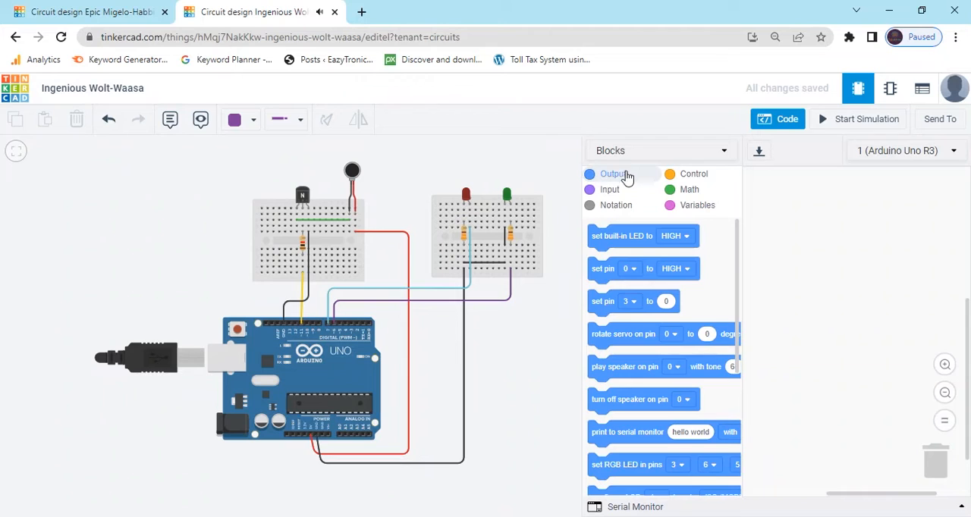
Step: Build a code stack of two digital set pin blocks, each followed by a wait 1 secs block
left_click_drag(599, 273, 775, 235)
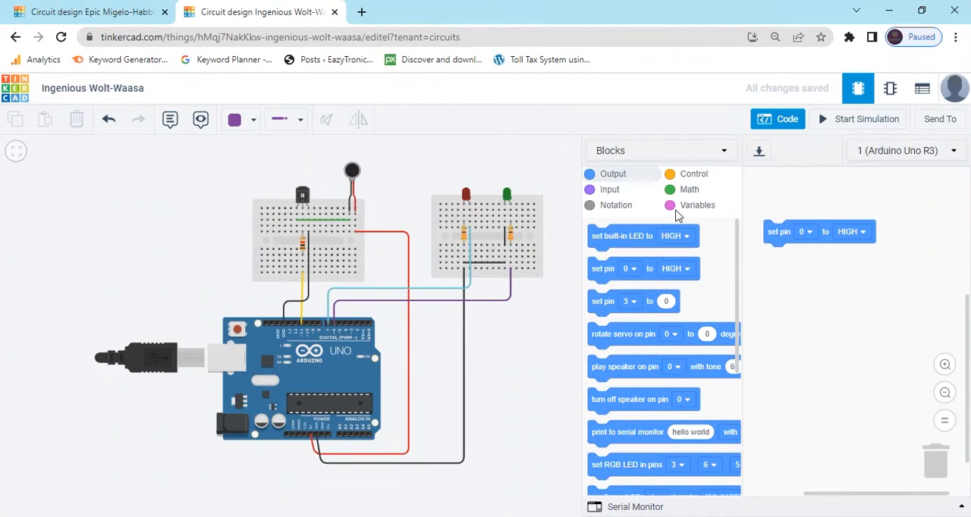
left_click(684, 176)
left_click_drag(620, 359, 774, 276)
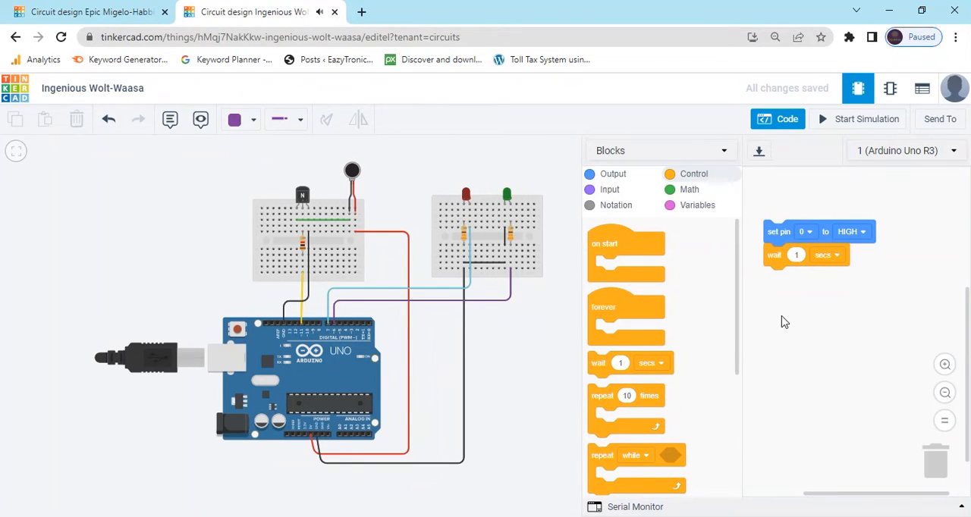
left_click(619, 176)
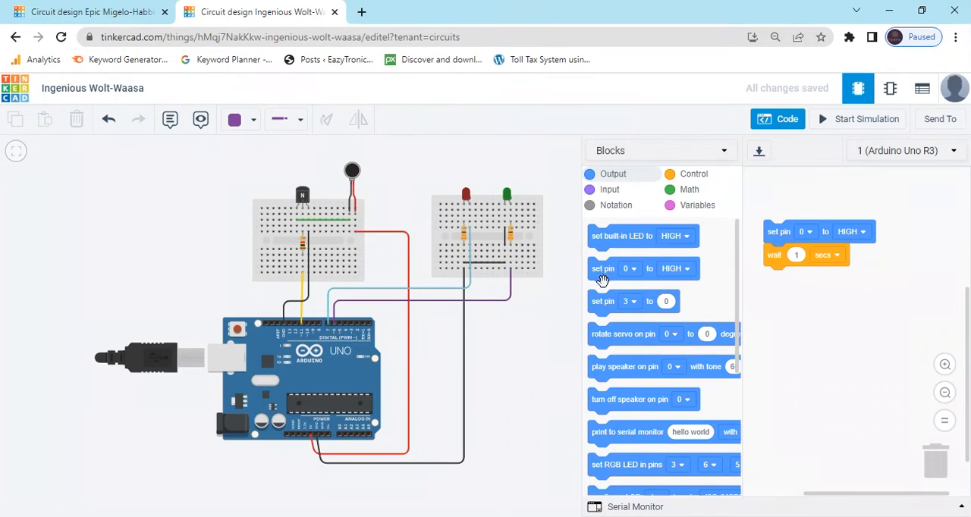
left_click_drag(603, 281, 781, 292)
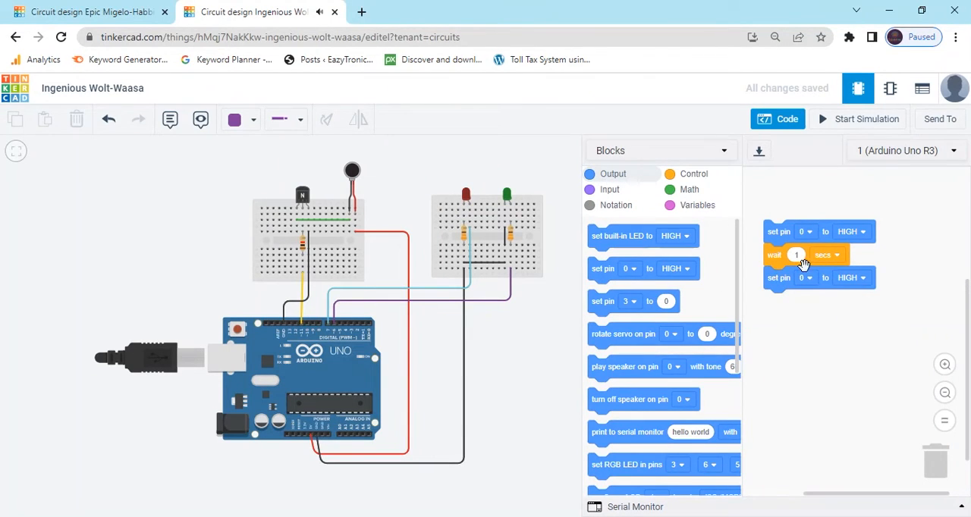
left_click(692, 176)
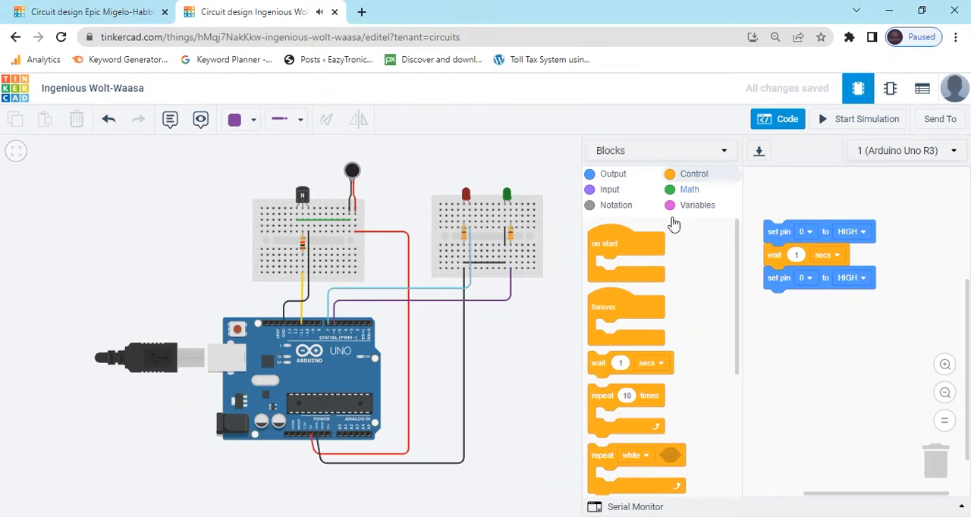
left_click_drag(615, 360, 775, 303)
left_click(611, 175)
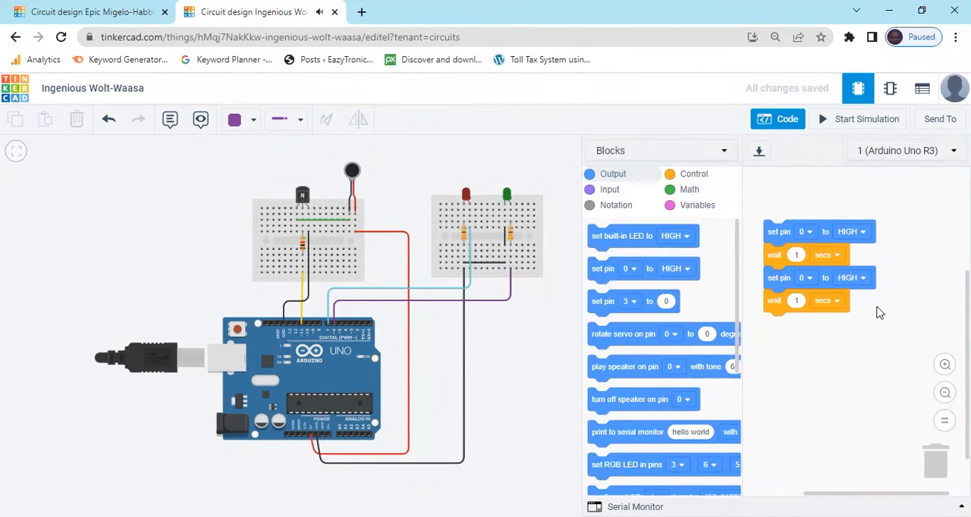
Step: Assign both set pin blocks to pin 11 and set the second one to LOW
left_click(804, 231)
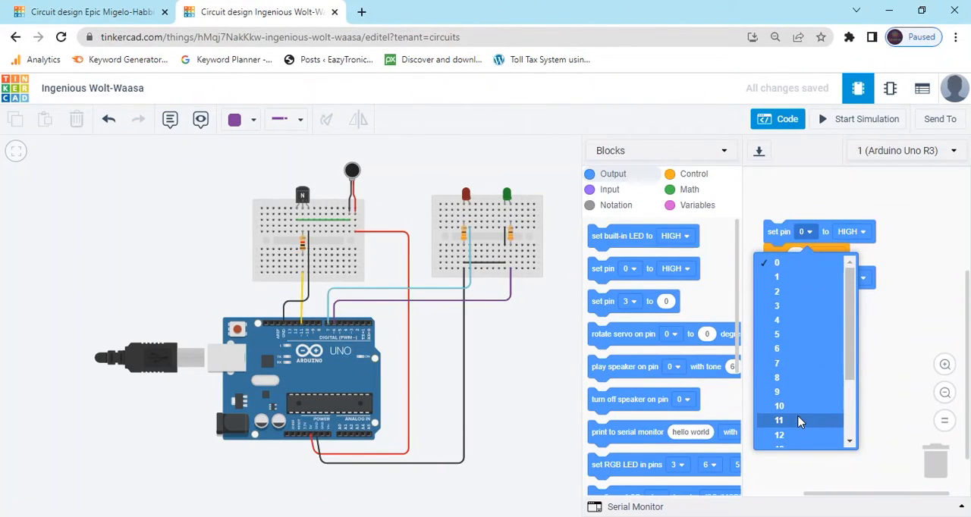
left_click(797, 422)
left_click(803, 278)
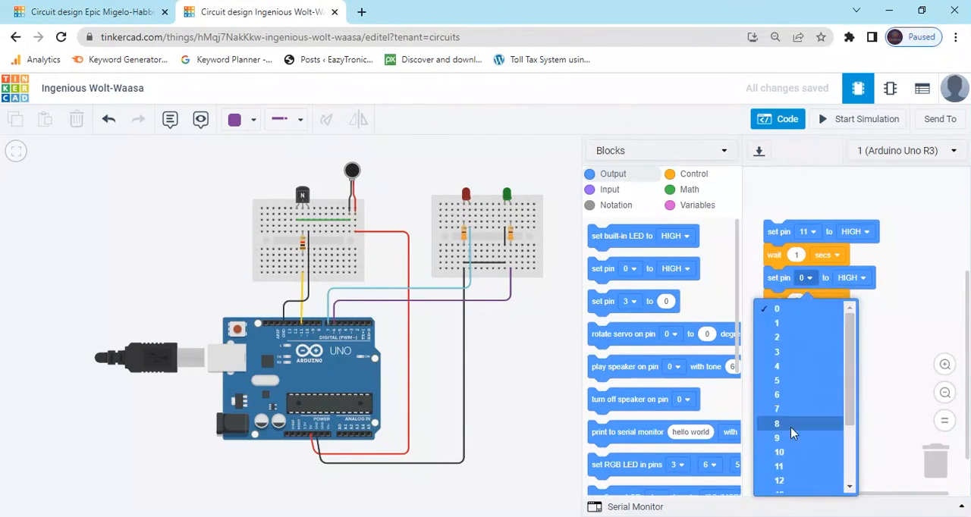
left_click(789, 467)
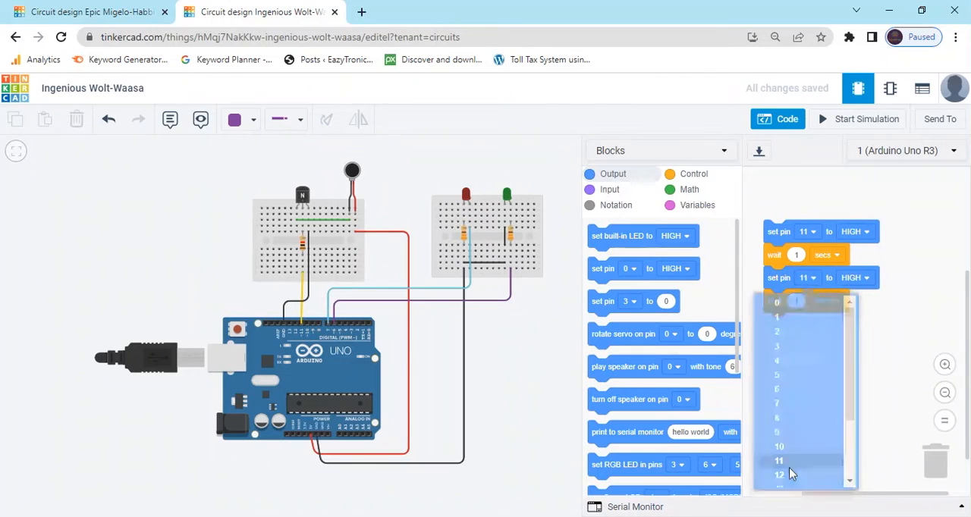
left_click(856, 278)
left_click(845, 328)
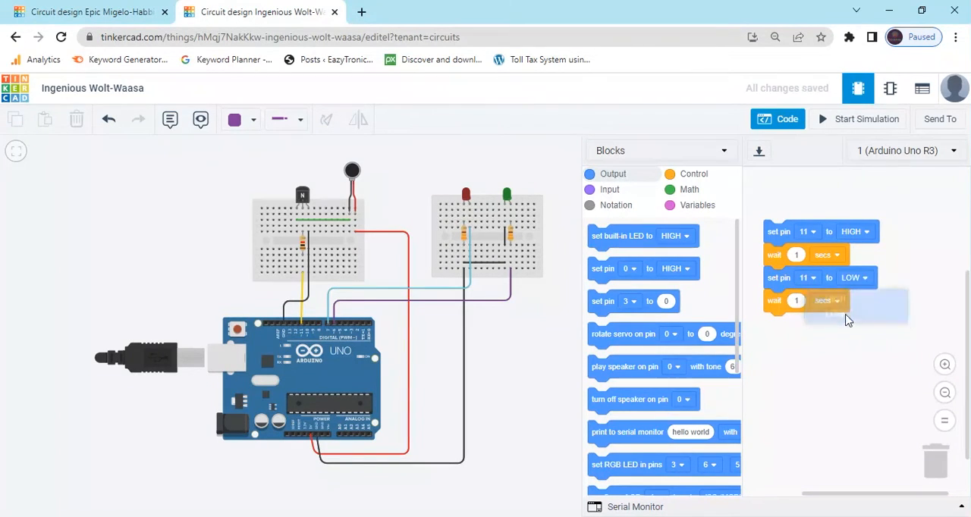
Step: Run the simulation to check the vibration motor's on/off behaviour, and stop it
left_click(849, 121)
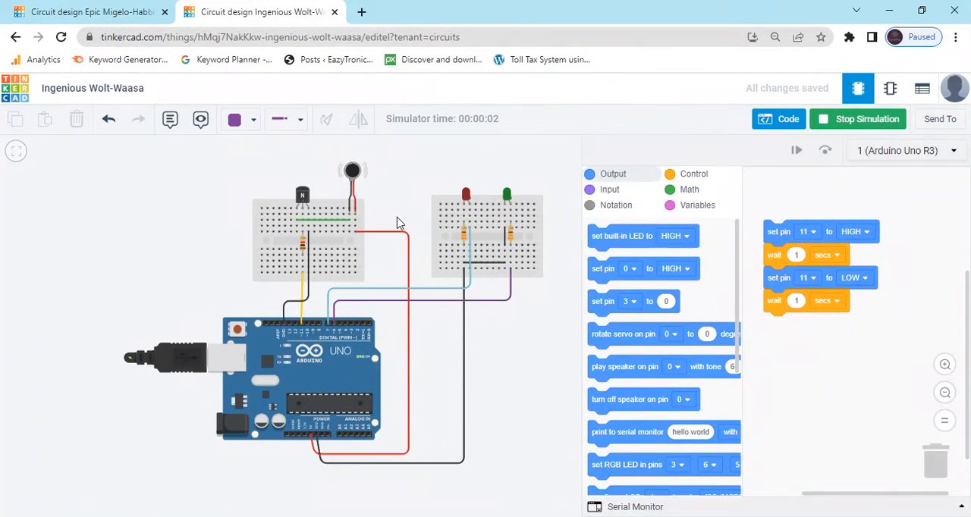
scroll(399, 223, "up", 4)
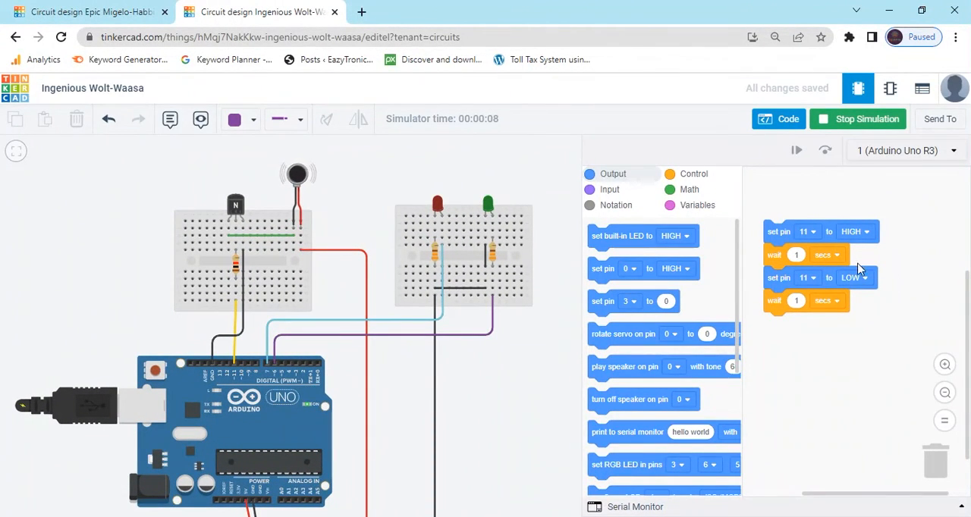
left_click(850, 122)
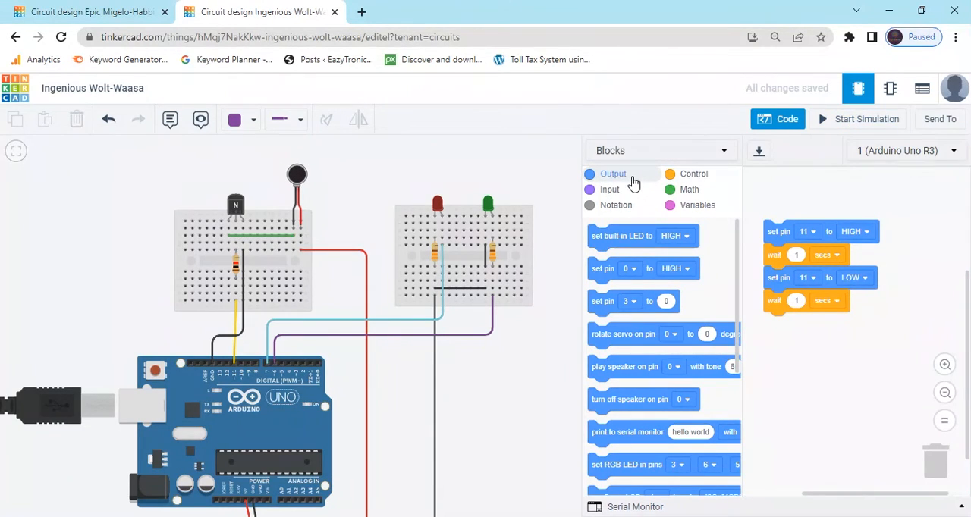
Step: Insert two set pin blocks between the pin 11 HIGH block and the first wait, assigned to pins 6 and 7
left_click_drag(602, 275, 789, 257)
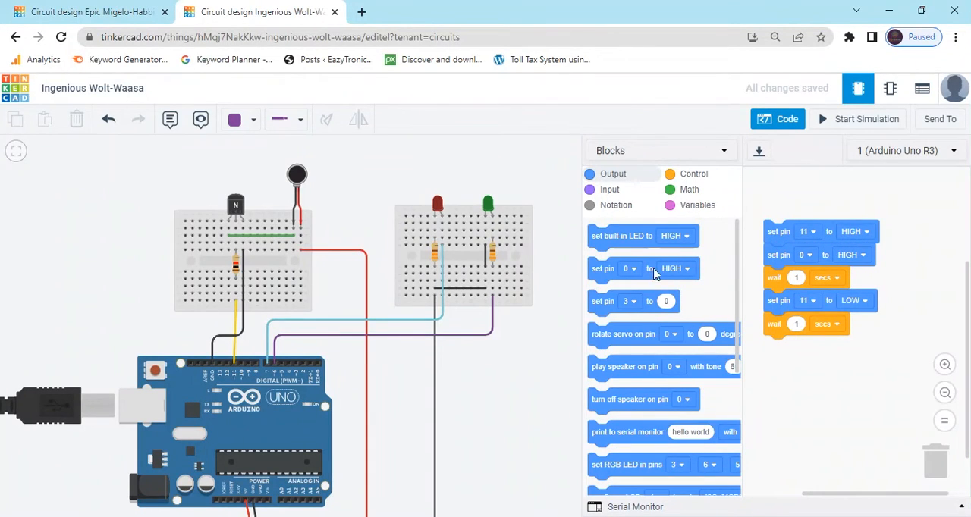
left_click_drag(600, 268, 777, 285)
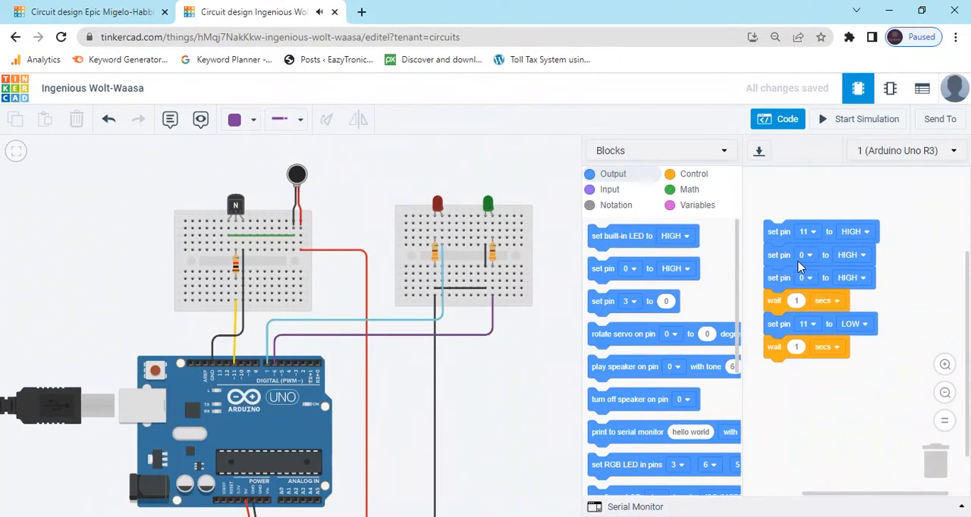
left_click(808, 255)
left_click(798, 373)
left_click(805, 277)
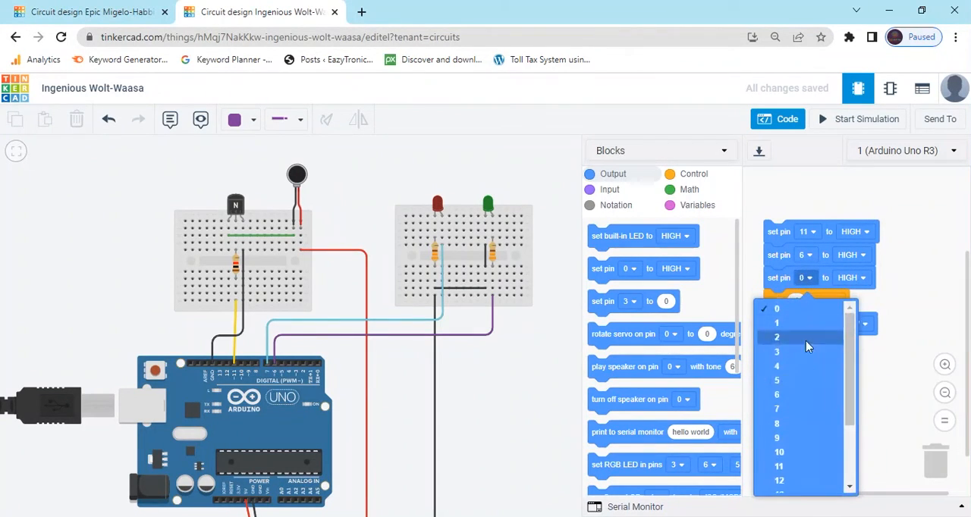
left_click(802, 406)
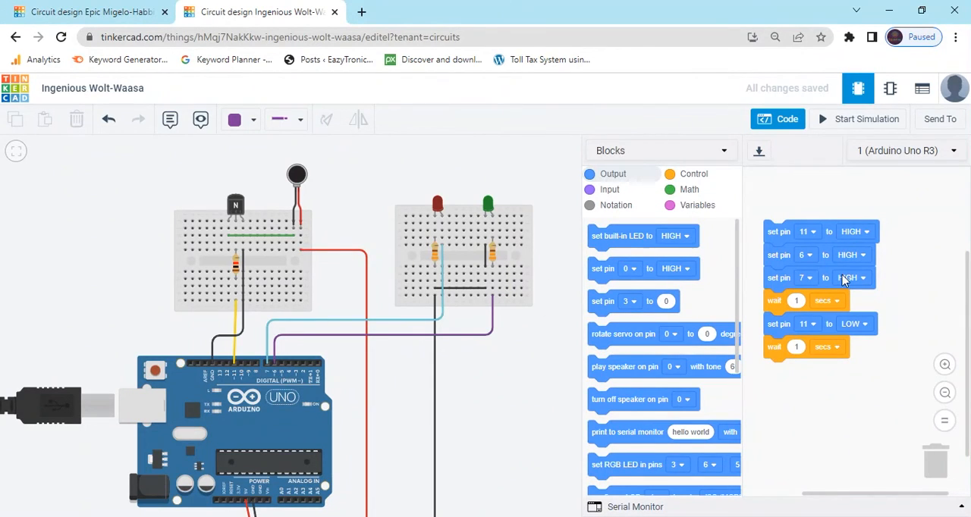
Step: Set the pin 7 block to LOW, detaching the blocks from the first wait onward and reattaching them below it
left_click_drag(818, 306, 817, 389)
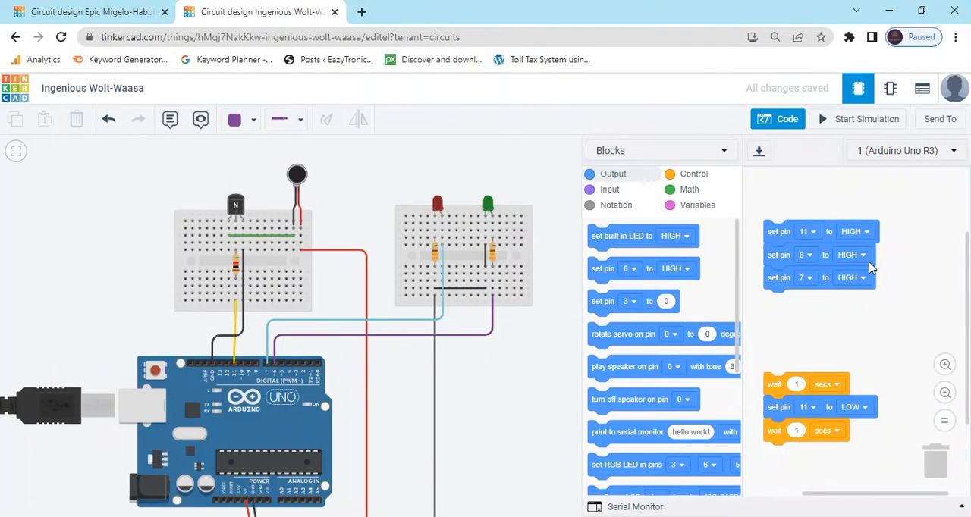
left_click(862, 279)
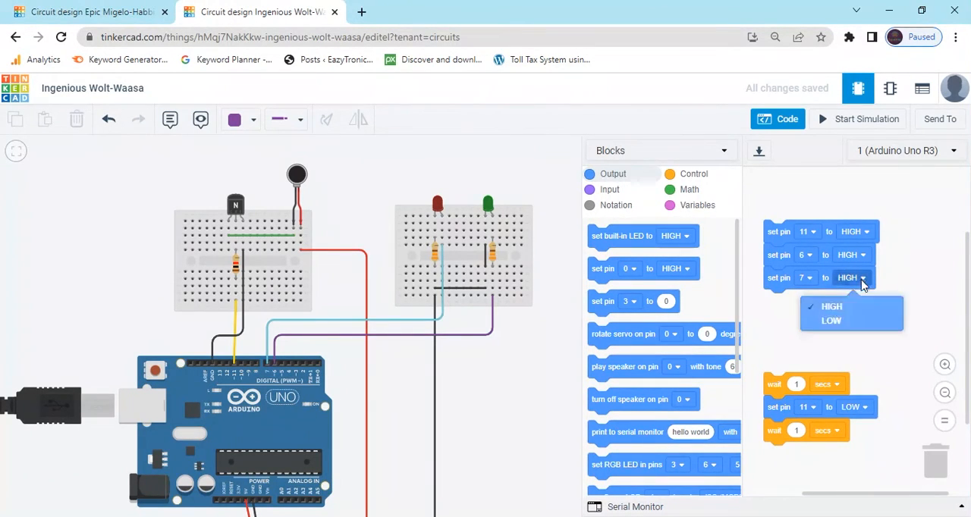
left_click(850, 322)
left_click_drag(774, 384, 783, 307)
Step: Add set pin blocks for pin 6 LOW and pin 7 HIGH between the pin 11 LOW block and the final wait
left_click_drag(613, 275, 789, 357)
left_click_drag(611, 273, 792, 376)
left_click(804, 346)
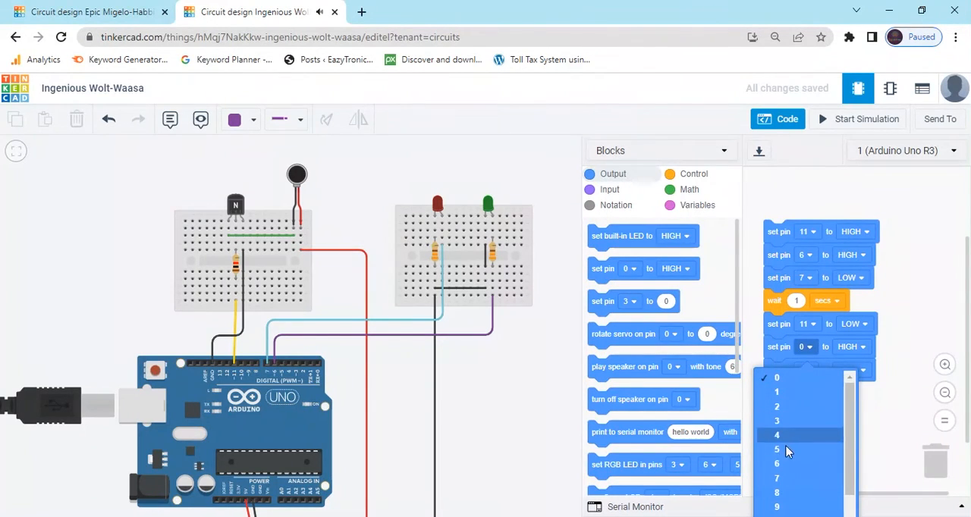
left_click(784, 461)
left_click(810, 370)
scroll(804, 425, "down", 3)
left_click(796, 410)
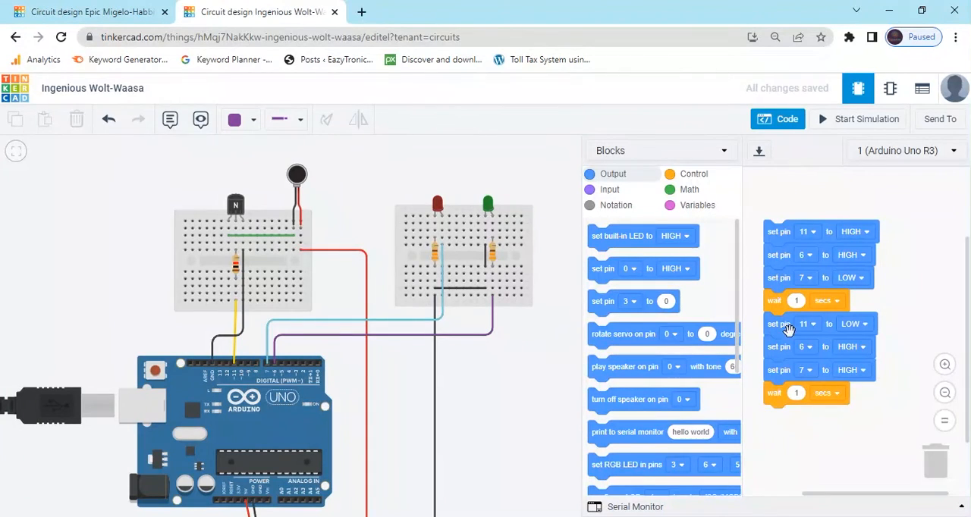
left_click(860, 349)
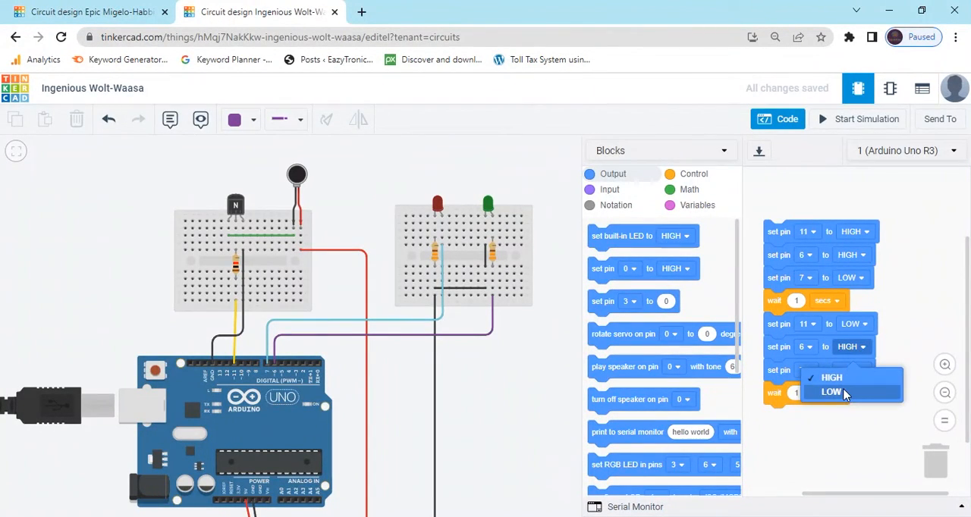
left_click(836, 392)
Step: Run the simulation to check the motor and LEDs, and change the first wait to 2 seconds
left_click(853, 121)
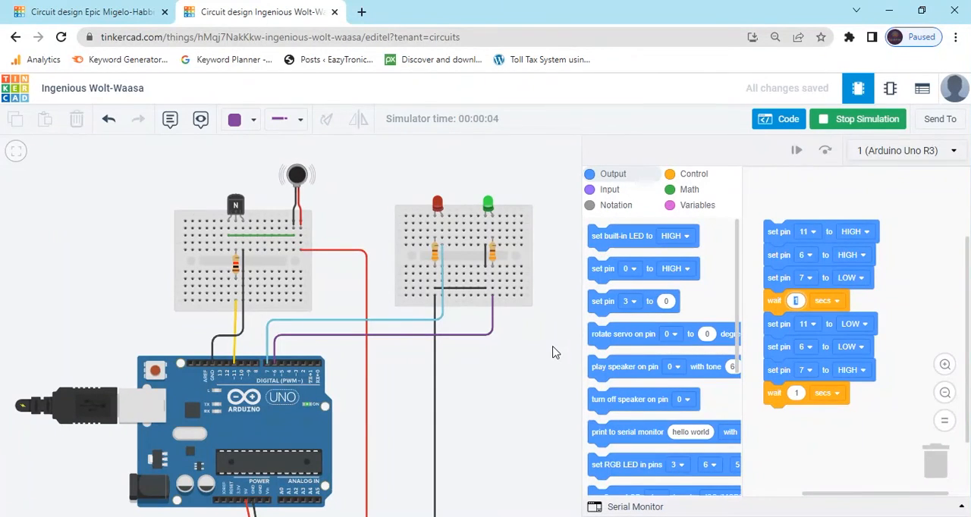
type("2")
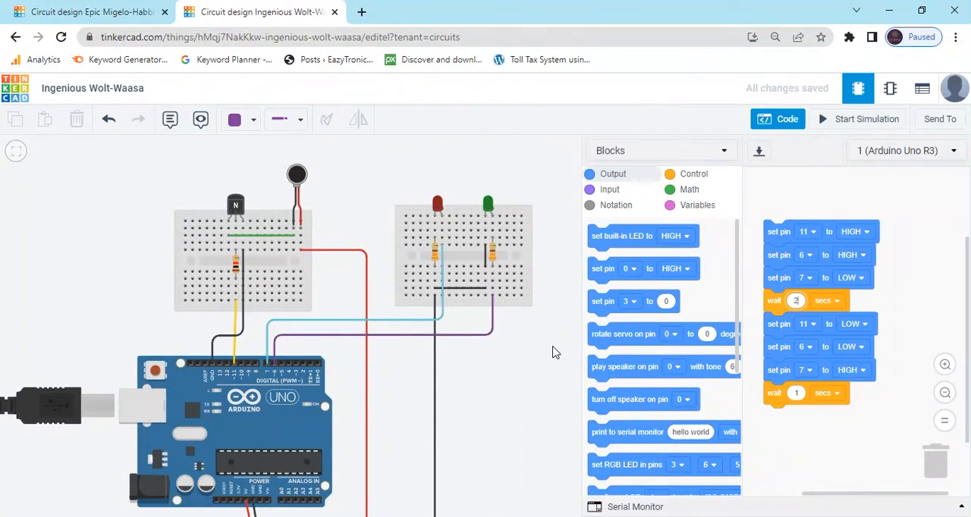
Step: Simulate the circuit with the edited wait time, observe the motor and both LEDs, and stop the simulation
left_click(868, 119)
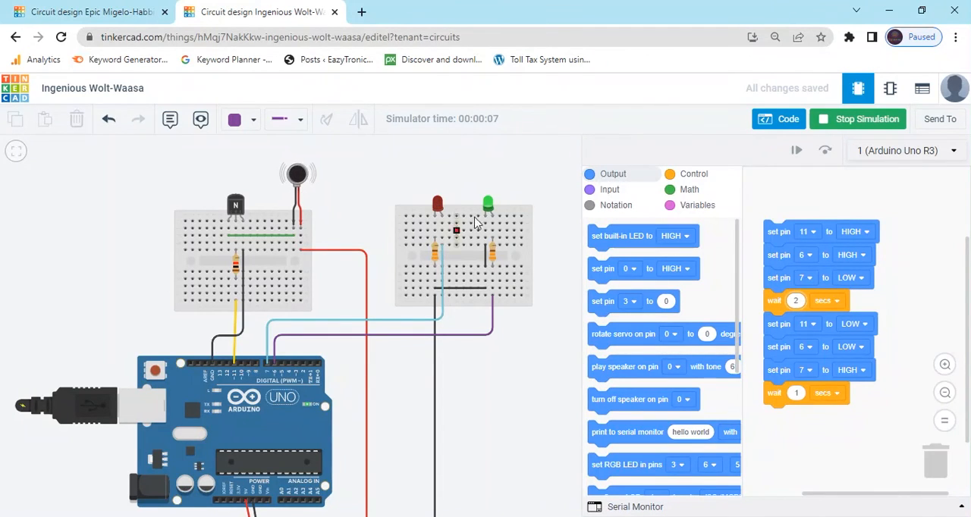
scroll(364, 210, "down", 1)
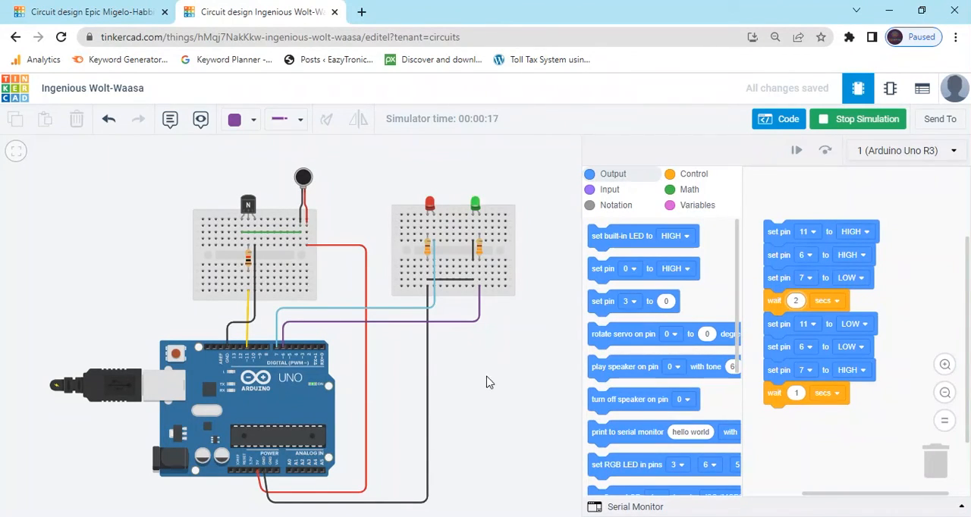
left_click(842, 126)
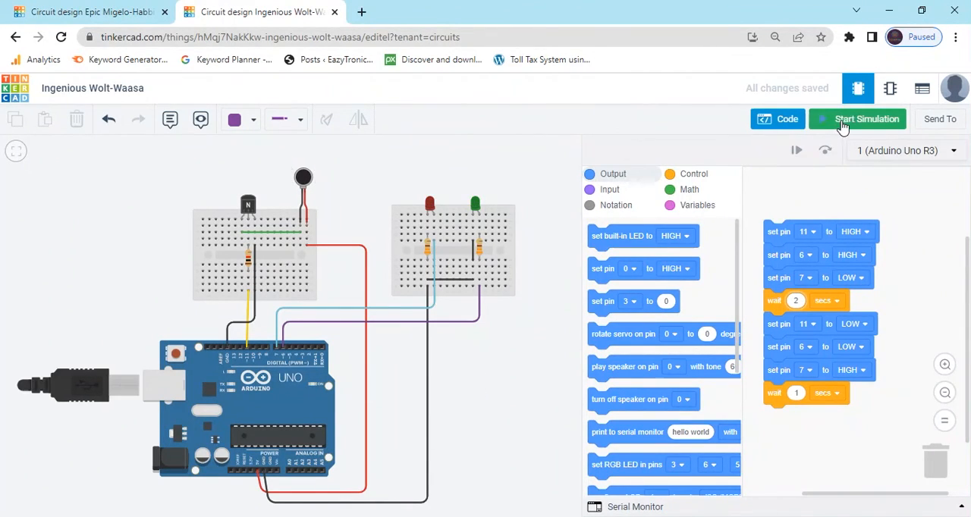
Step: Show the generated C++ code alongside the blocks to review it, and return the code editor to Blocks mode
left_click(711, 155)
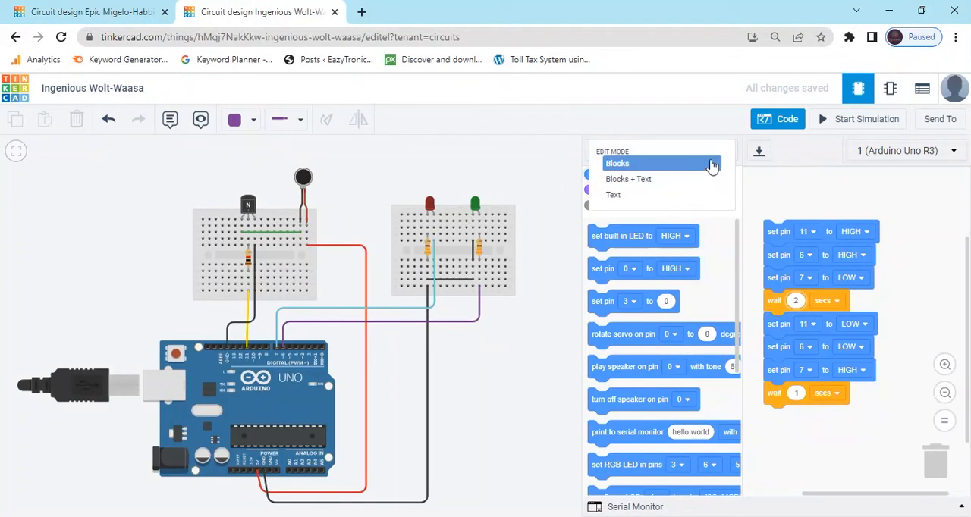
left_click(696, 180)
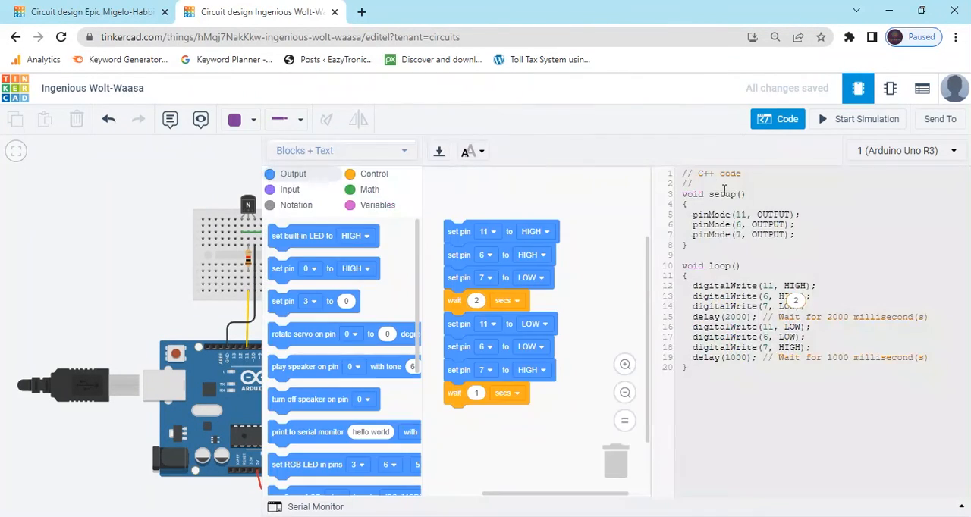
left_click_drag(656, 275, 682, 199)
left_click(396, 153)
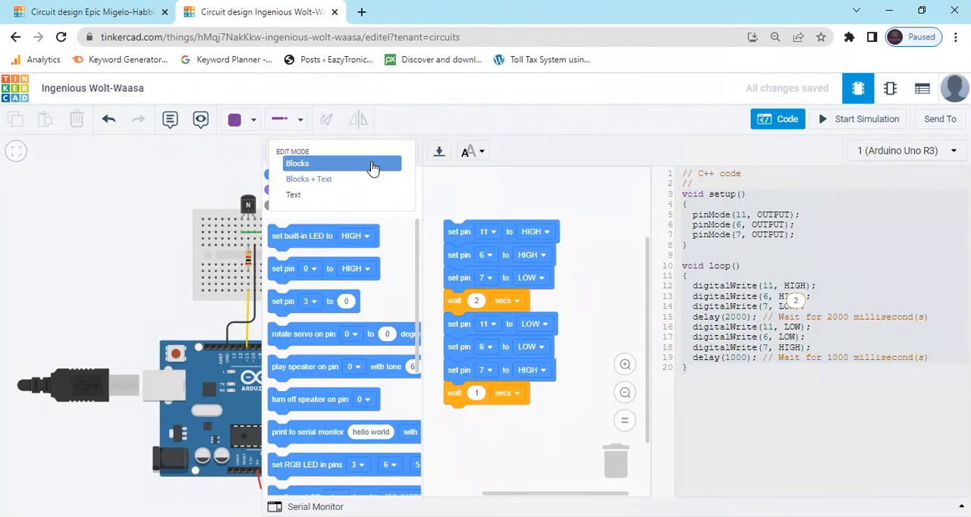
left_click(372, 164)
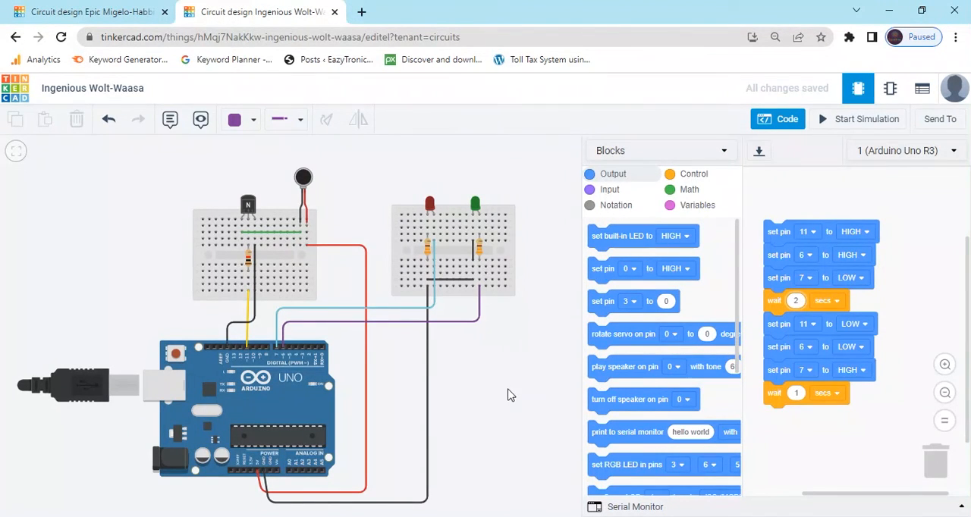
Step: Start the simulation again to watch the vibration motor and both LEDs
mouse_move(325, 321)
left_mouse_down()
mouse_move(244, 231)
mouse_move(331, 344)
mouse_move(310, 318)
left_mouse_up()
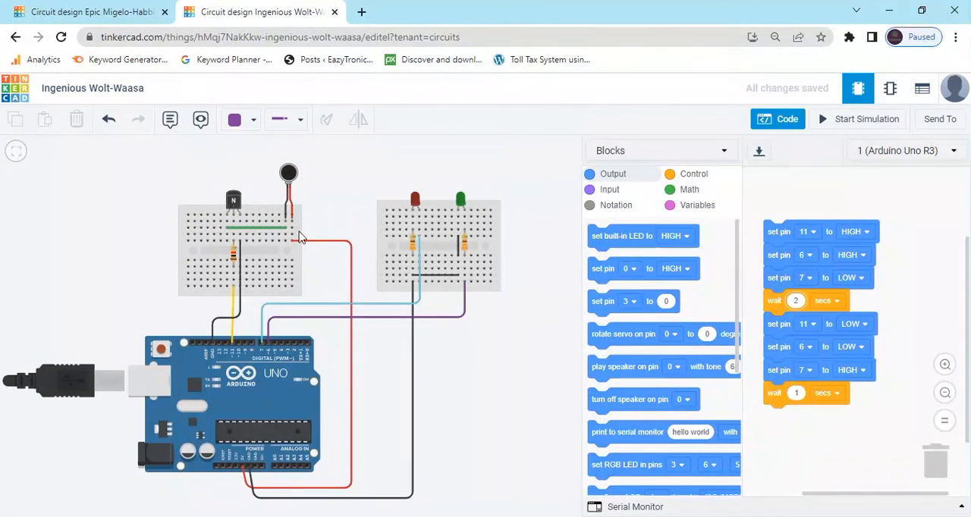
left_click(857, 119)
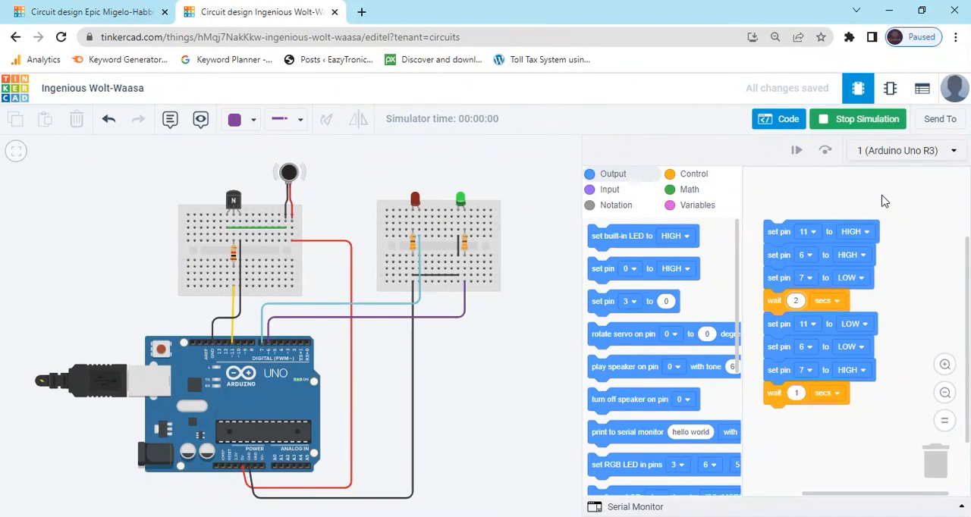